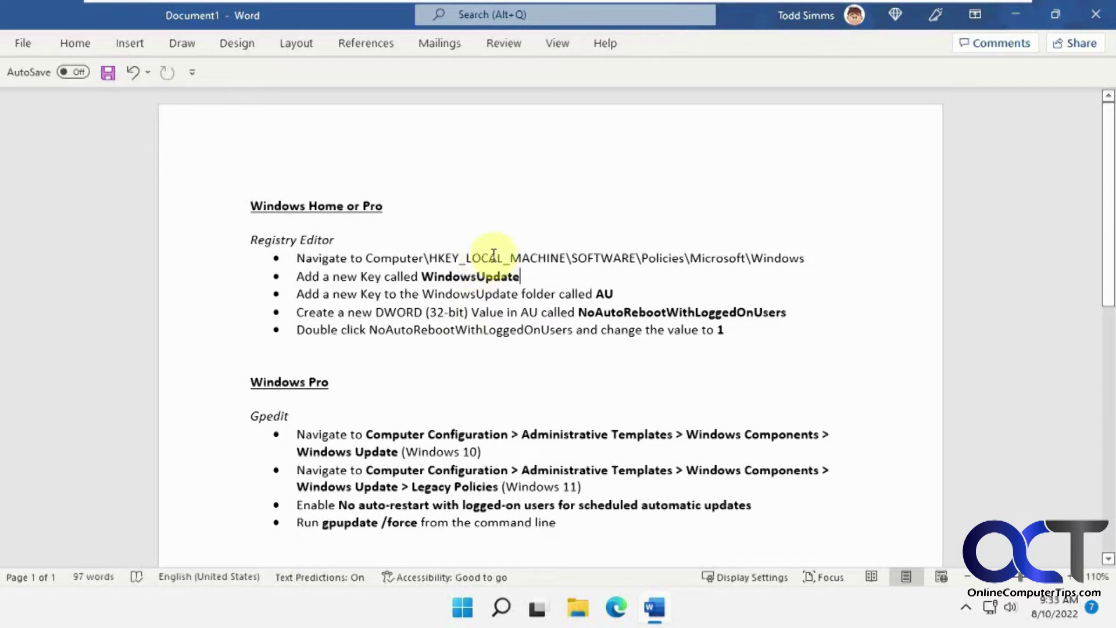
# Launch Registry Editor (regedit) from search with administrator rights
pyautogui.click(533, 276)
pyautogui.click(501, 607)
pyautogui.write('reg')
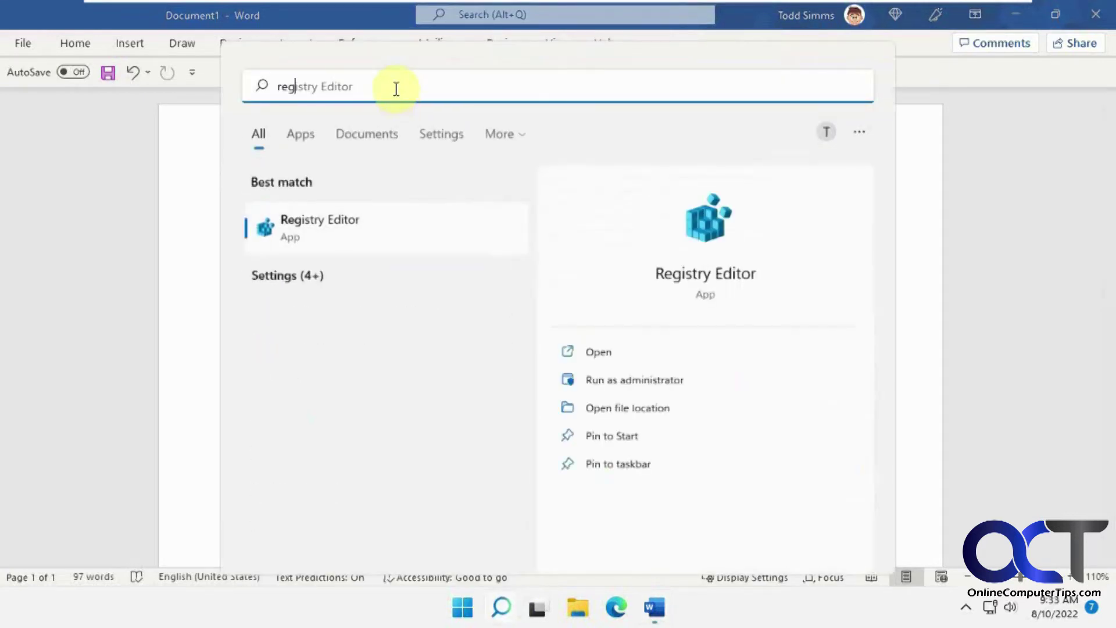
pyautogui.write('edit')
pyautogui.click(343, 236)
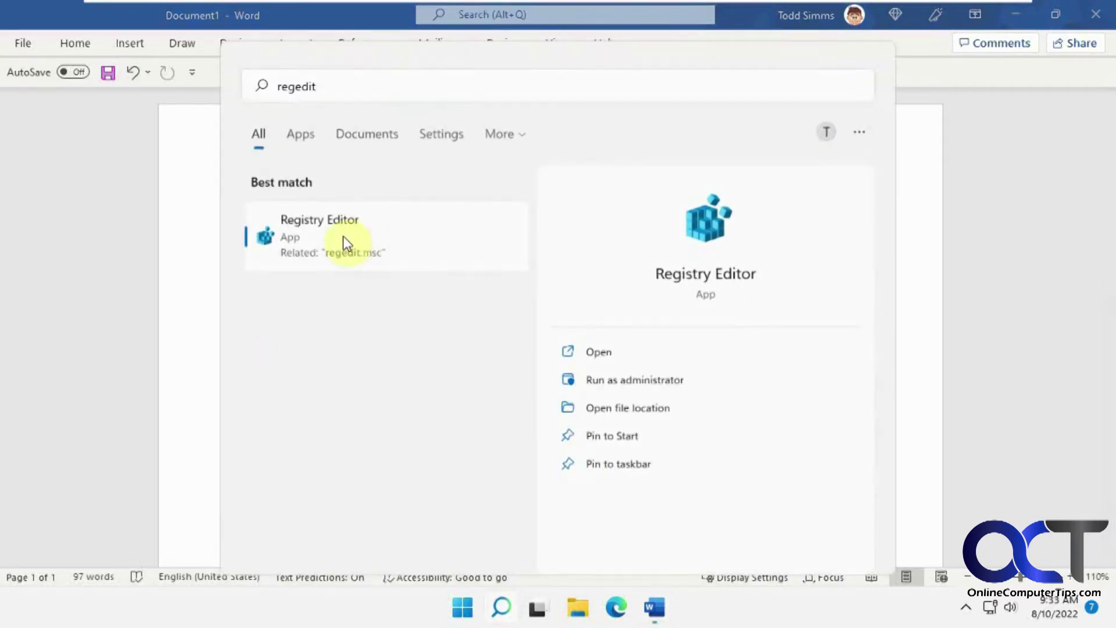
pyautogui.click(510, 435)
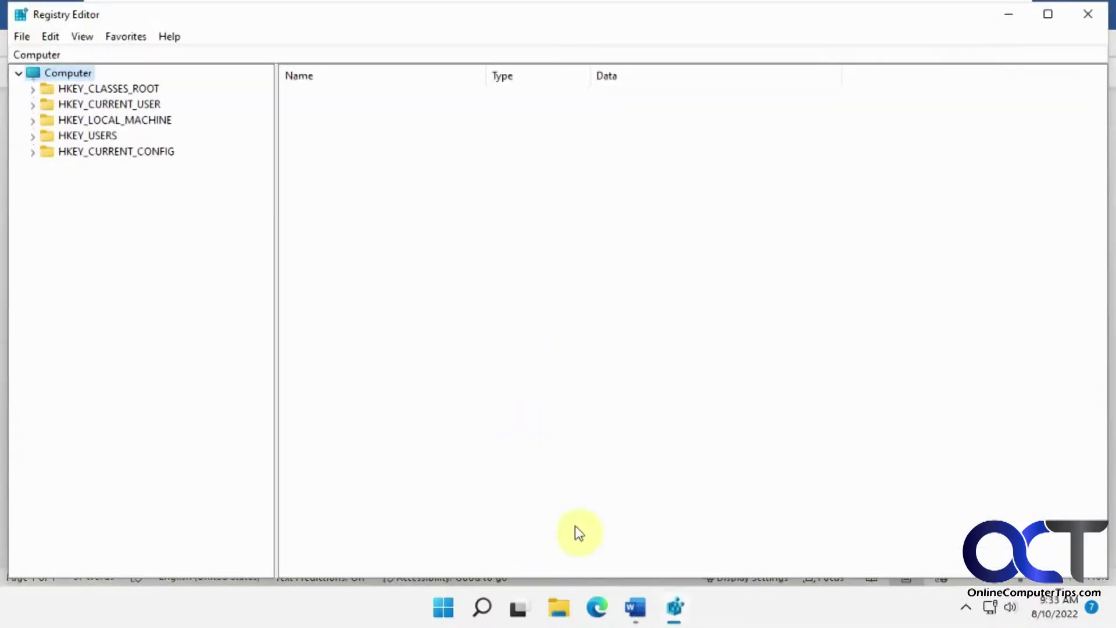
# Go to HKEY_LOCAL_MACHINE\SOFTWARE\Policies\Microsoft\Windows using the path copied from the instructions
pyautogui.click(635, 608)
pyautogui.moveTo(804, 258); pyautogui.dragTo(367, 257)
pyautogui.hotkey('ctrl', 'c')
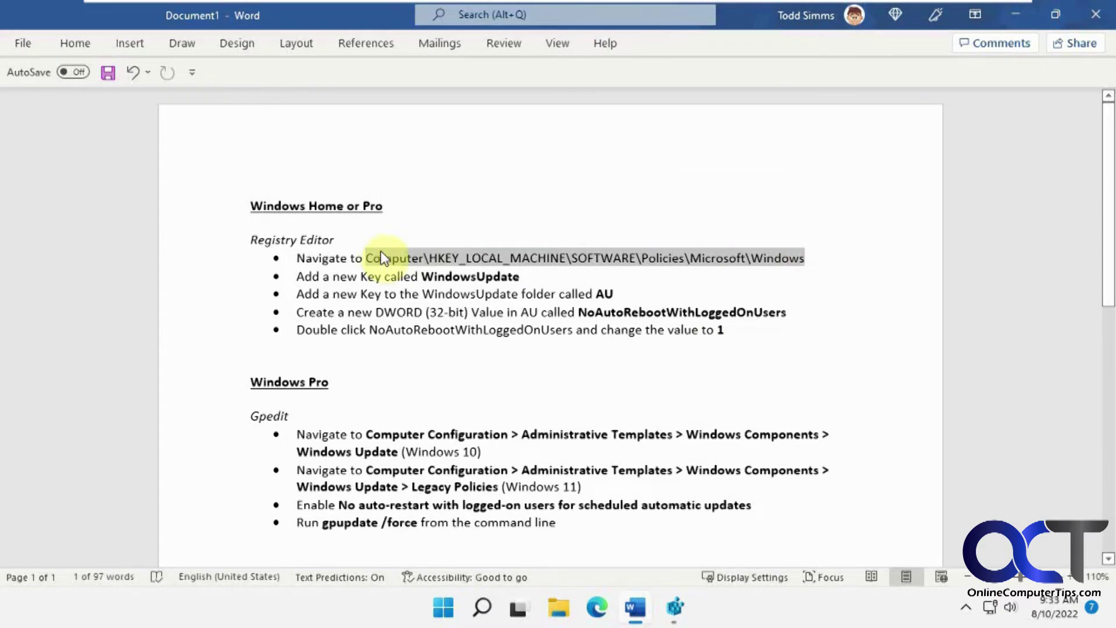
pyautogui.click(675, 608)
pyautogui.click(185, 53)
pyautogui.moveTo(185, 53); pyautogui.dragTo(3, 50)
pyautogui.hotkey('ctrl', 'v')
pyautogui.press('Return')
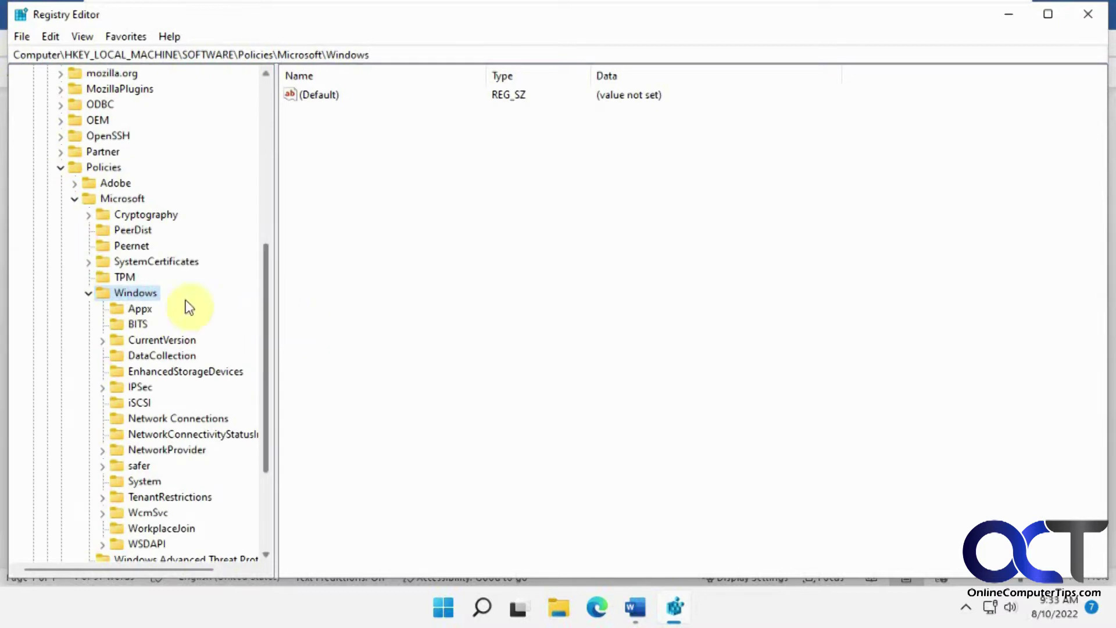
pyautogui.click(635, 606)
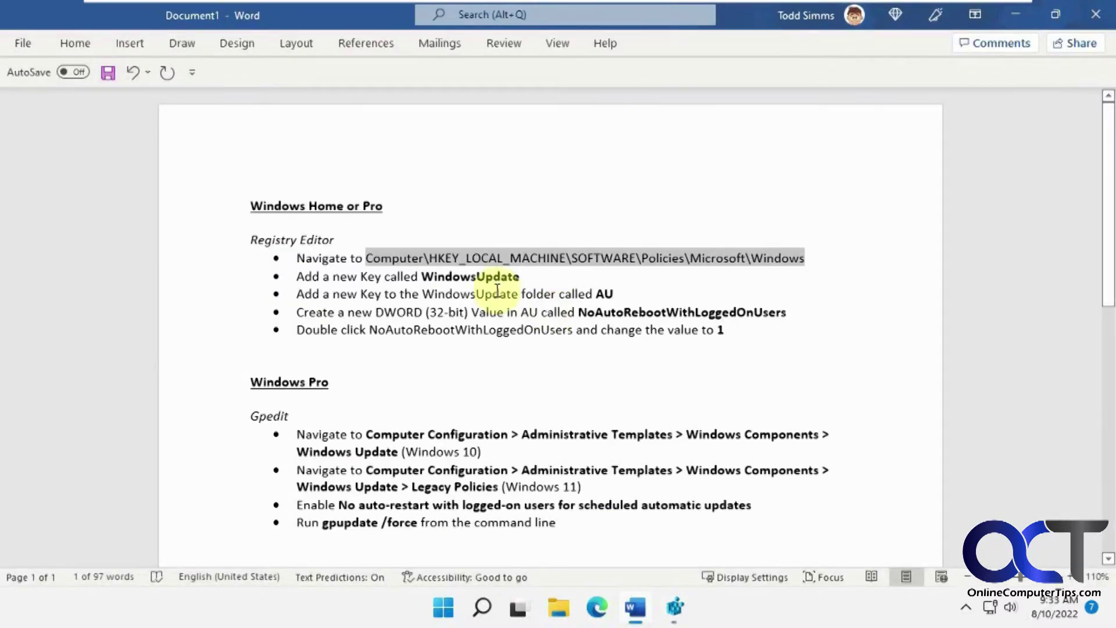
# Create a new key named WindowsUpdate under the Windows key
pyautogui.doubleClick(480, 277)
pyautogui.hotkey('ctrl', 'c')
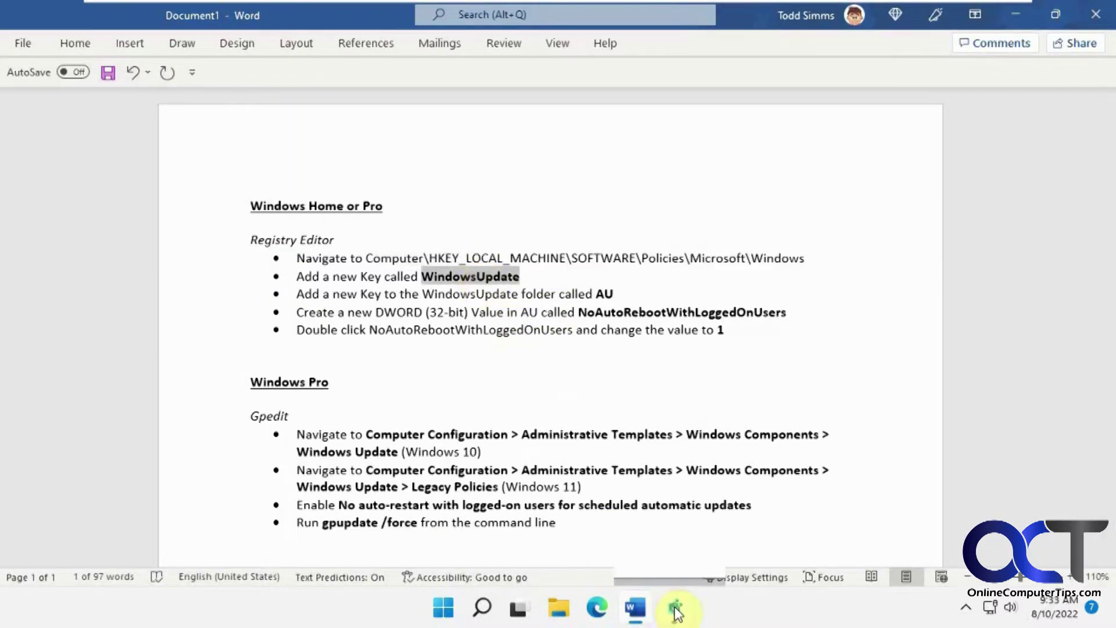
pyautogui.click(674, 607)
pyautogui.rightClick(137, 292)
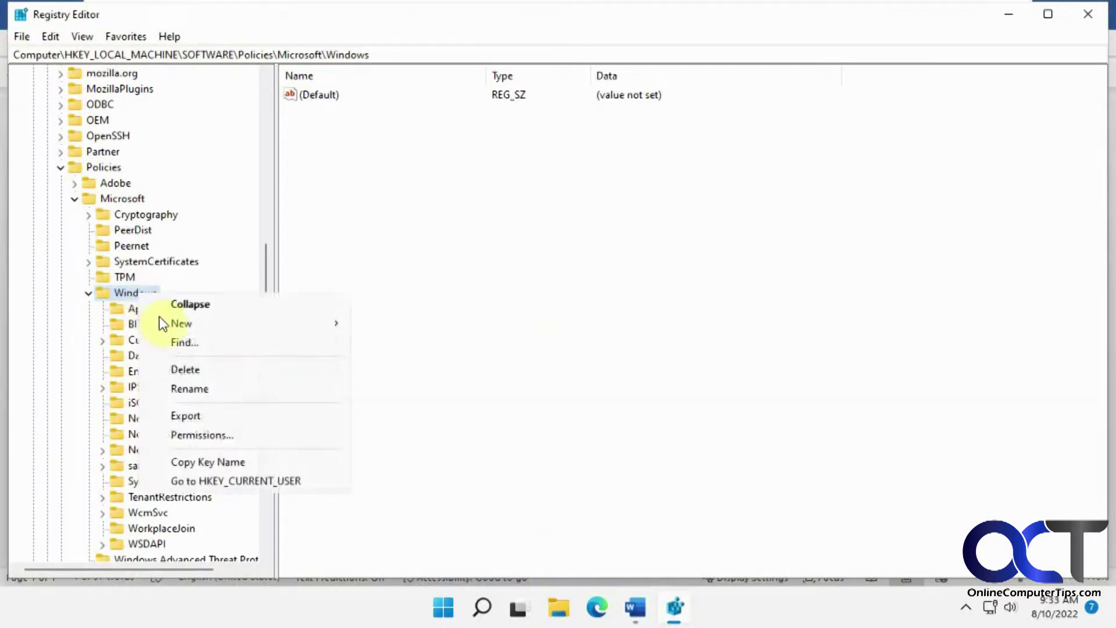
pyautogui.moveTo(234, 326)
pyautogui.click(415, 326)
pyautogui.hotkey('ctrl', 'v')
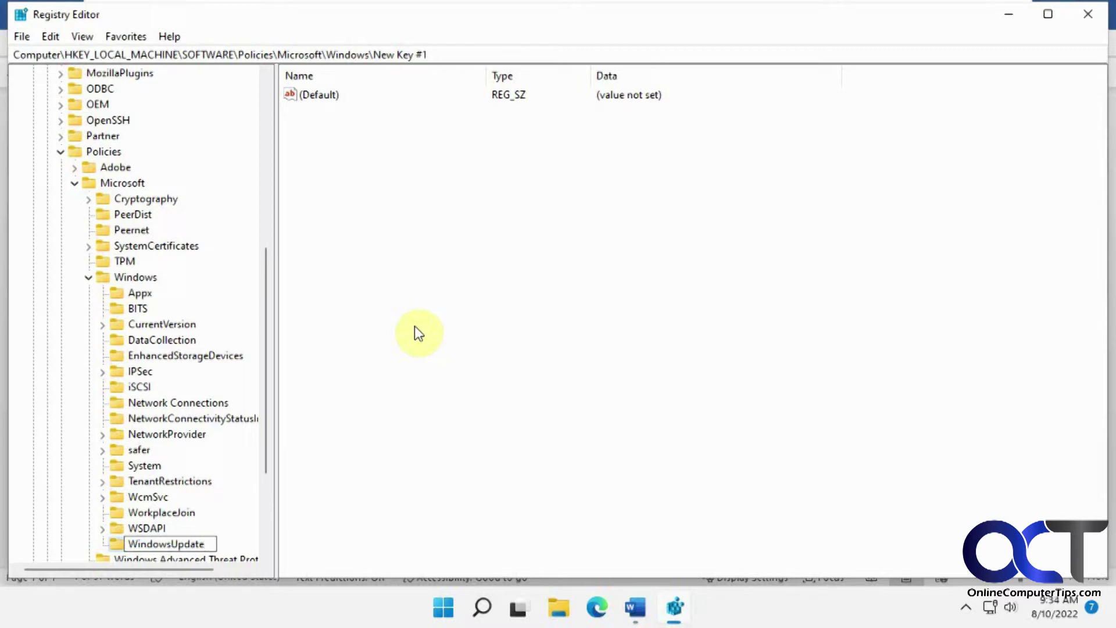
pyautogui.press('Return')
# Create a new key named AU inside WindowsUpdate
pyautogui.click(635, 608)
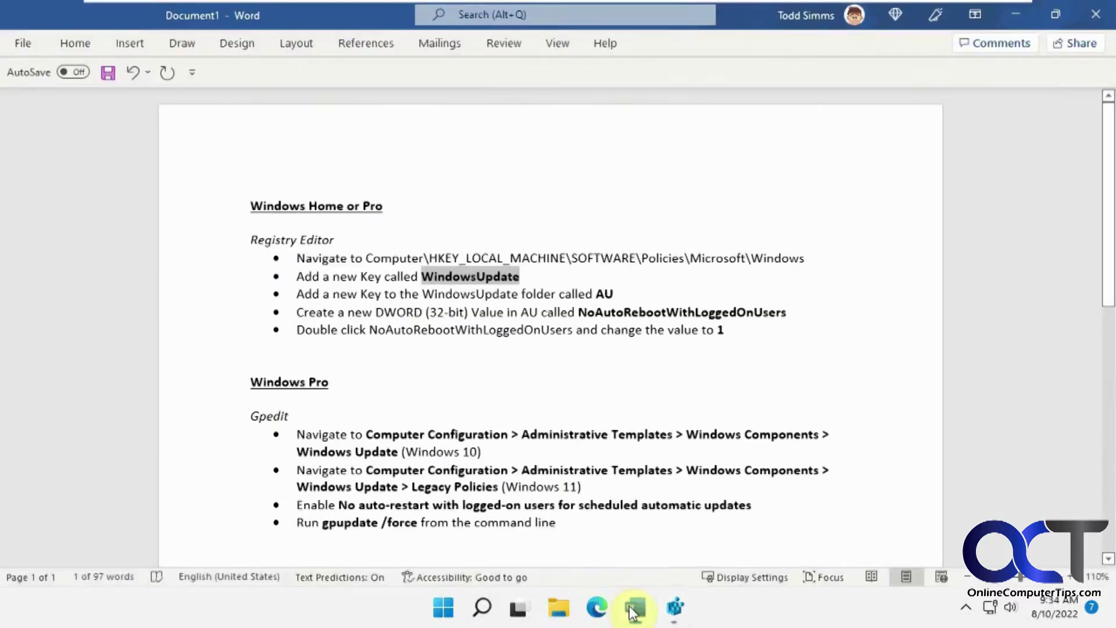
pyautogui.doubleClick(605, 295)
pyautogui.hotkey('ctrl', 'c')
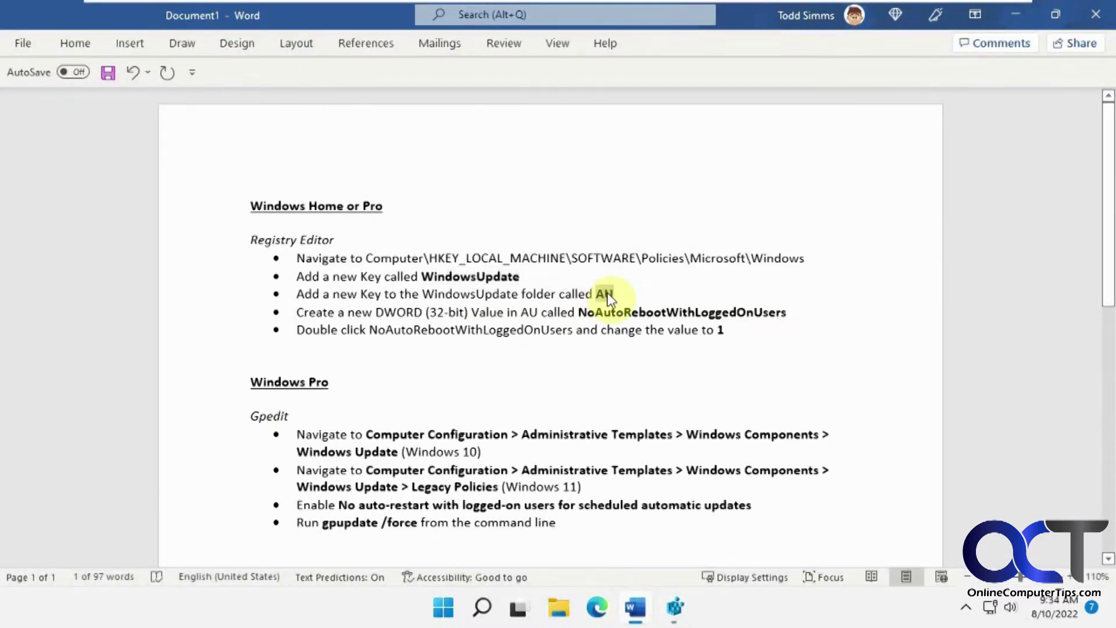
pyautogui.click(675, 607)
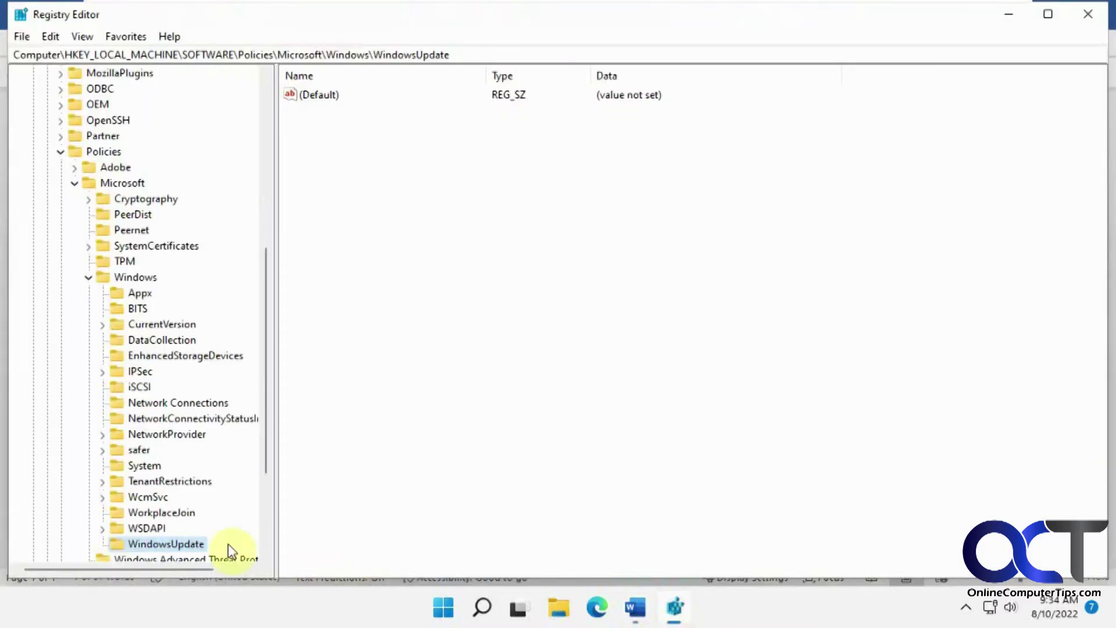
pyautogui.rightClick(181, 544)
pyautogui.moveTo(299, 392)
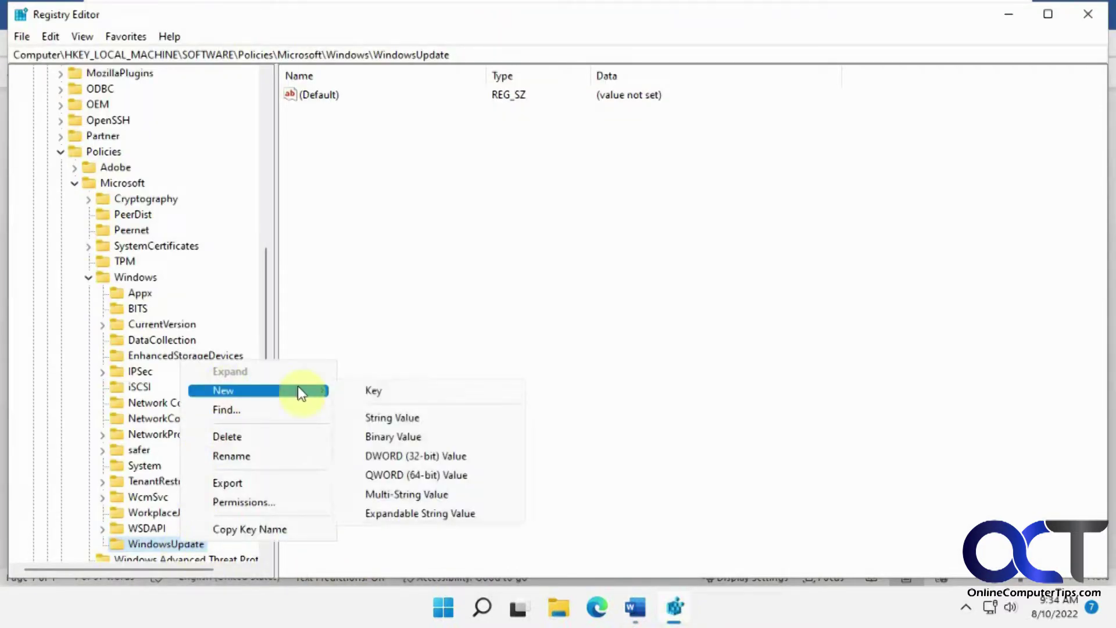
pyautogui.click(379, 390)
pyautogui.hotkey('ctrl', 'v')
pyautogui.press('Return')
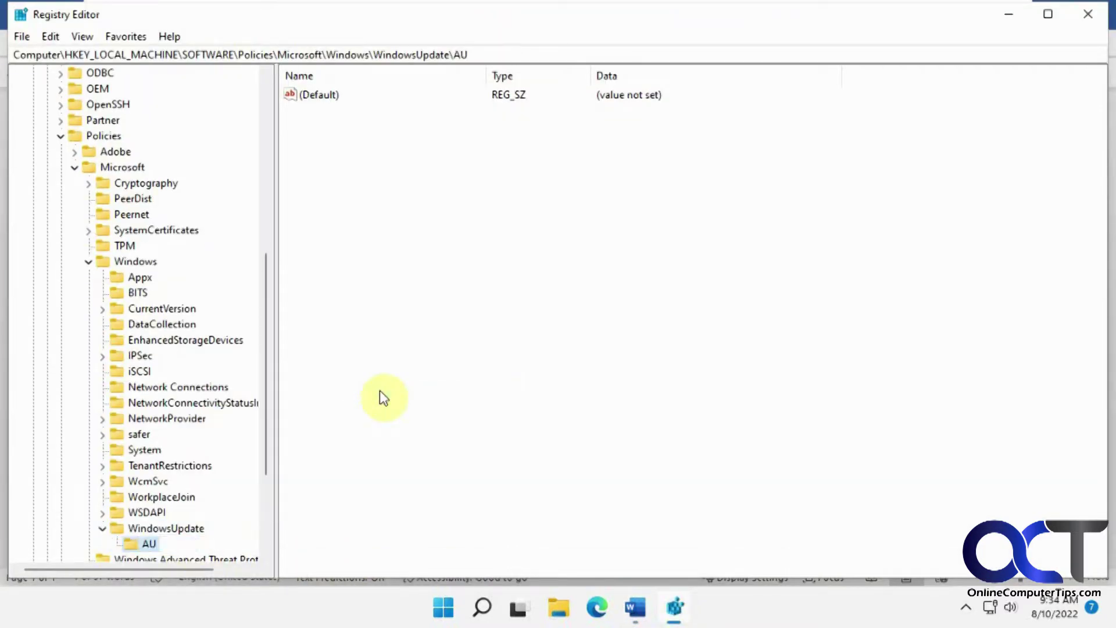
# Add a DWORD (32-bit) value NoAutoRebootWithLoggedOnUsers to AU with data 1
pyautogui.click(635, 607)
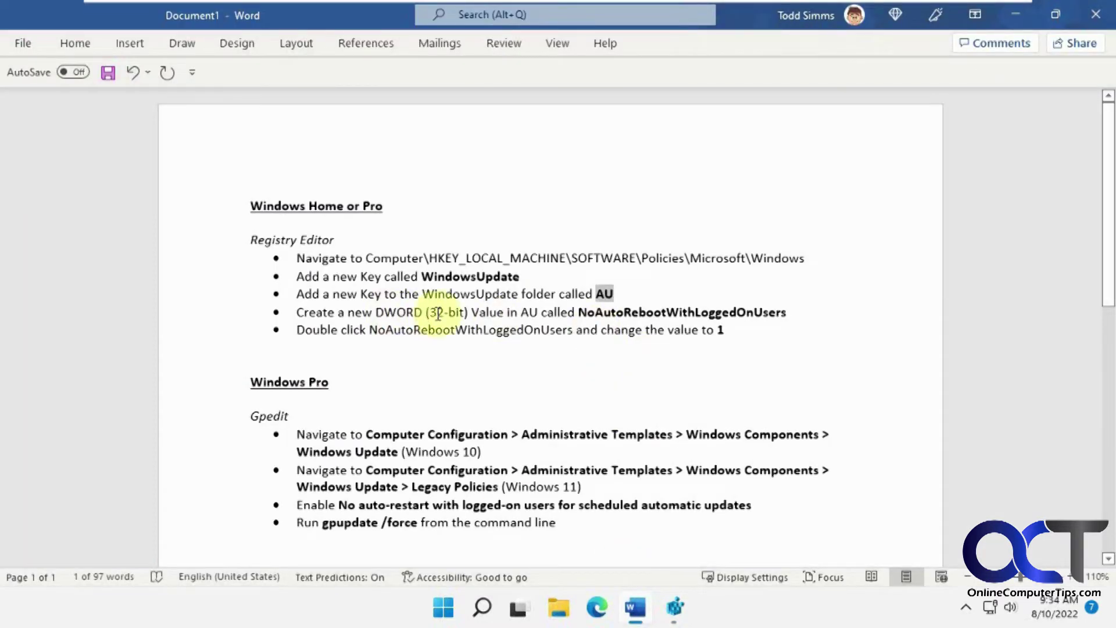
pyautogui.moveTo(786, 312); pyautogui.dragTo(581, 311)
pyautogui.hotkey('ctrl', 'c')
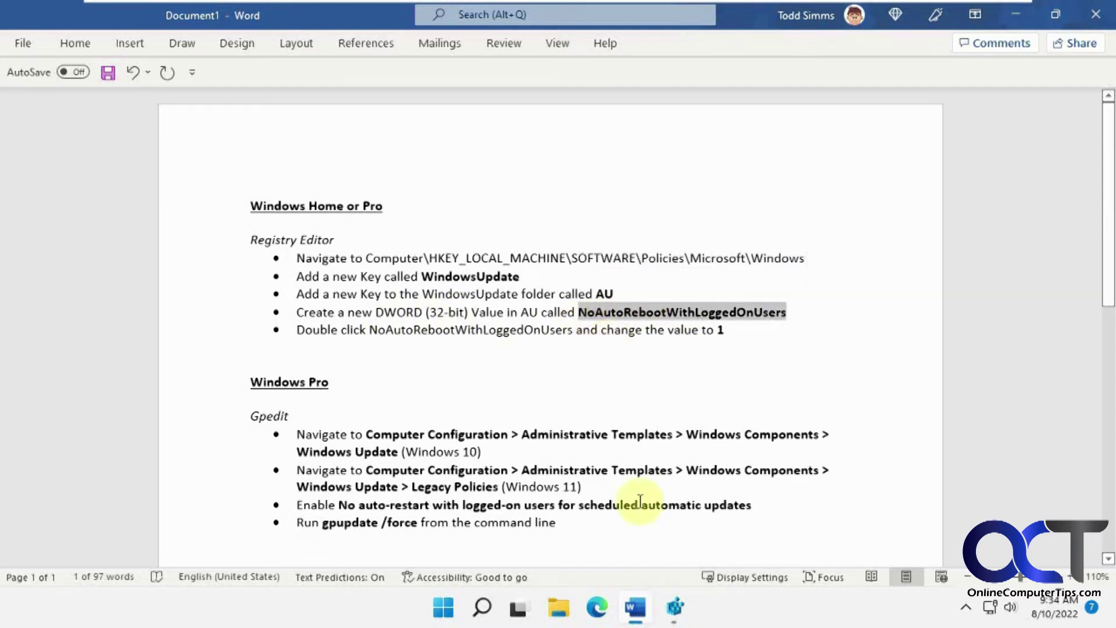
pyautogui.click(675, 611)
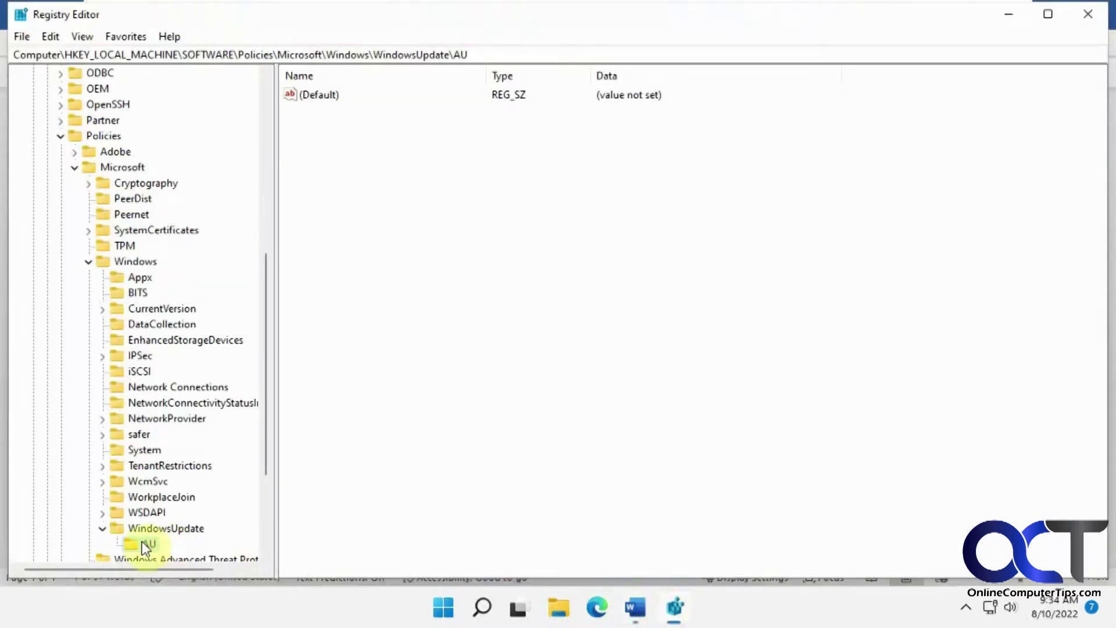
pyautogui.rightClick(395, 336)
pyautogui.moveTo(432, 348)
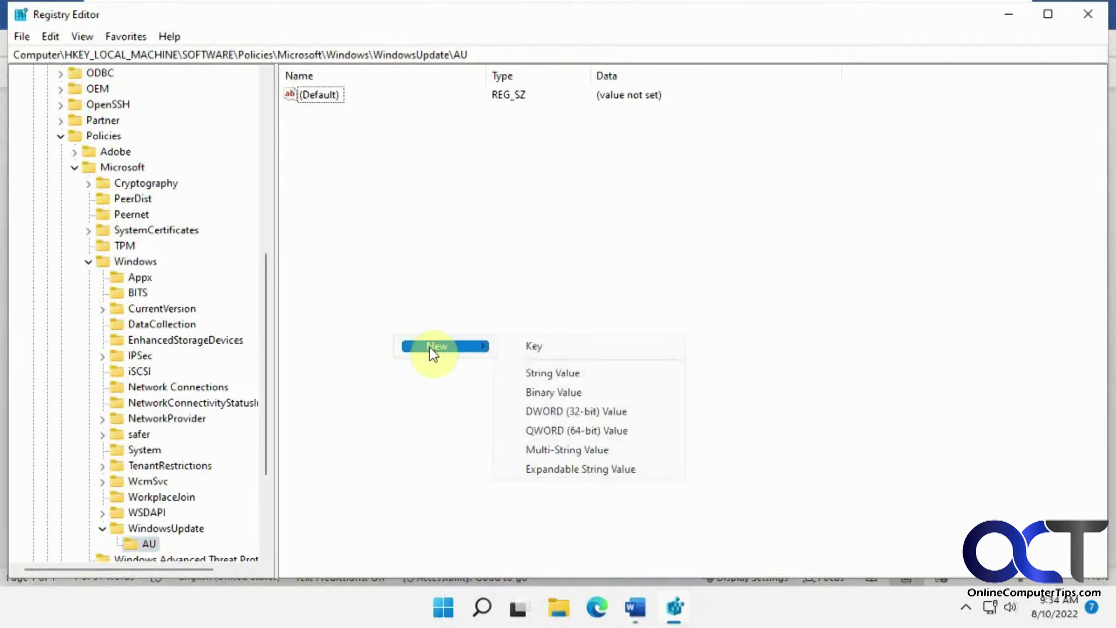
pyautogui.click(579, 411)
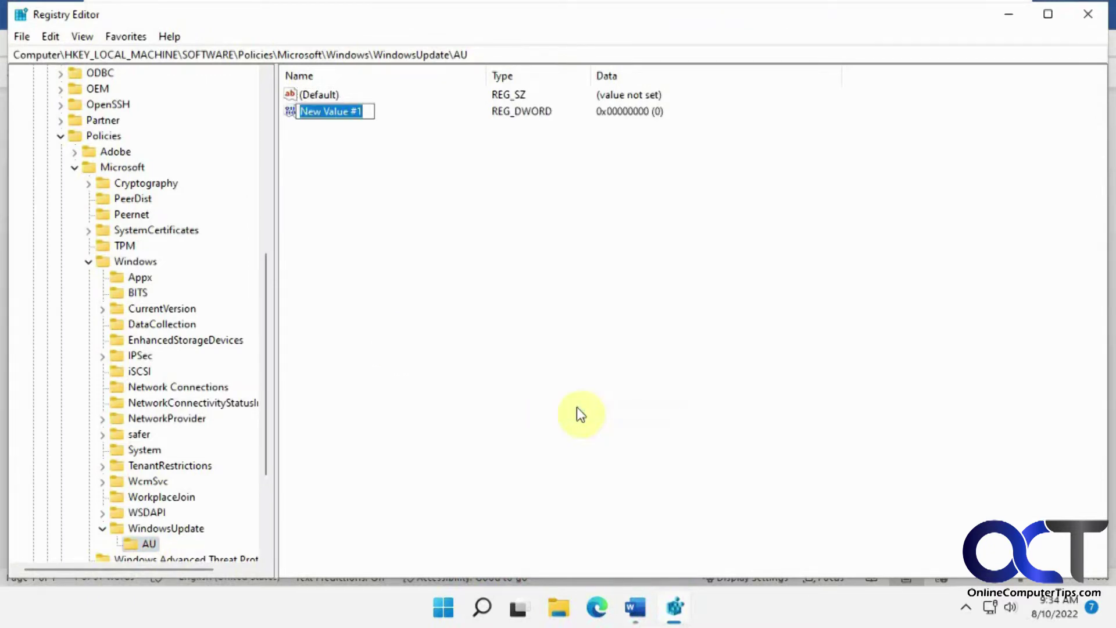
pyautogui.hotkey('ctrl', 'v')
pyautogui.press('Return')
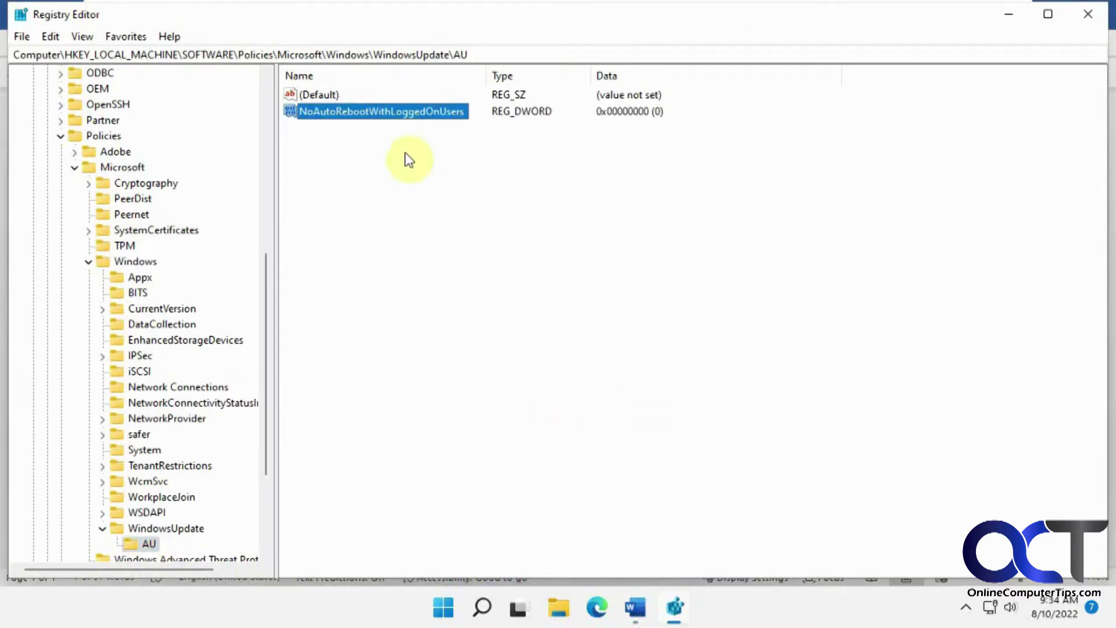
pyautogui.doubleClick(369, 113)
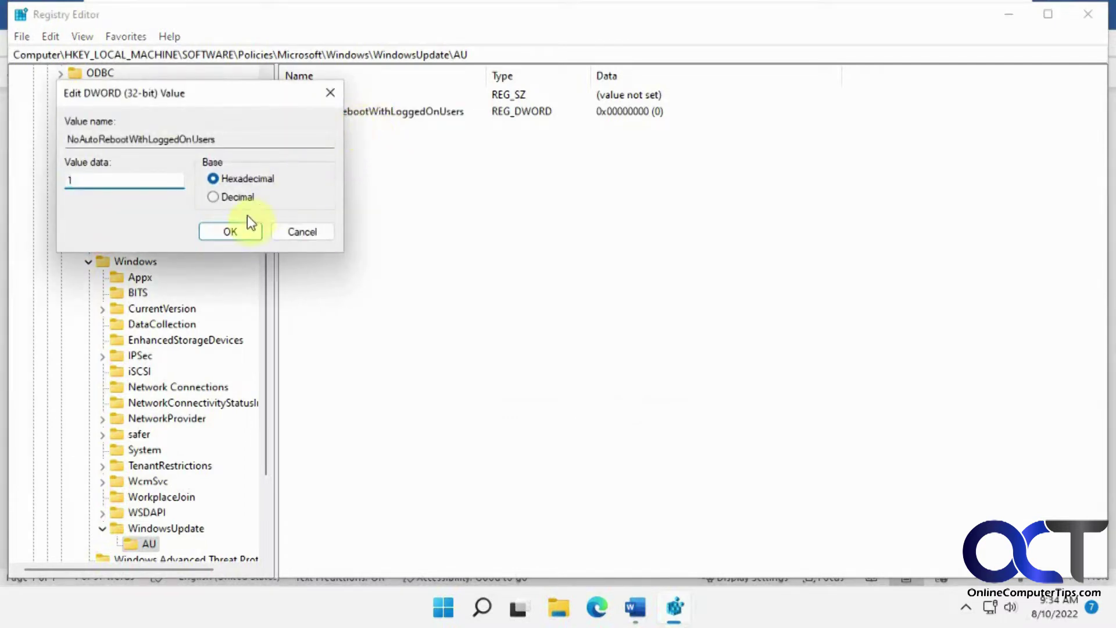
pyautogui.click(230, 228)
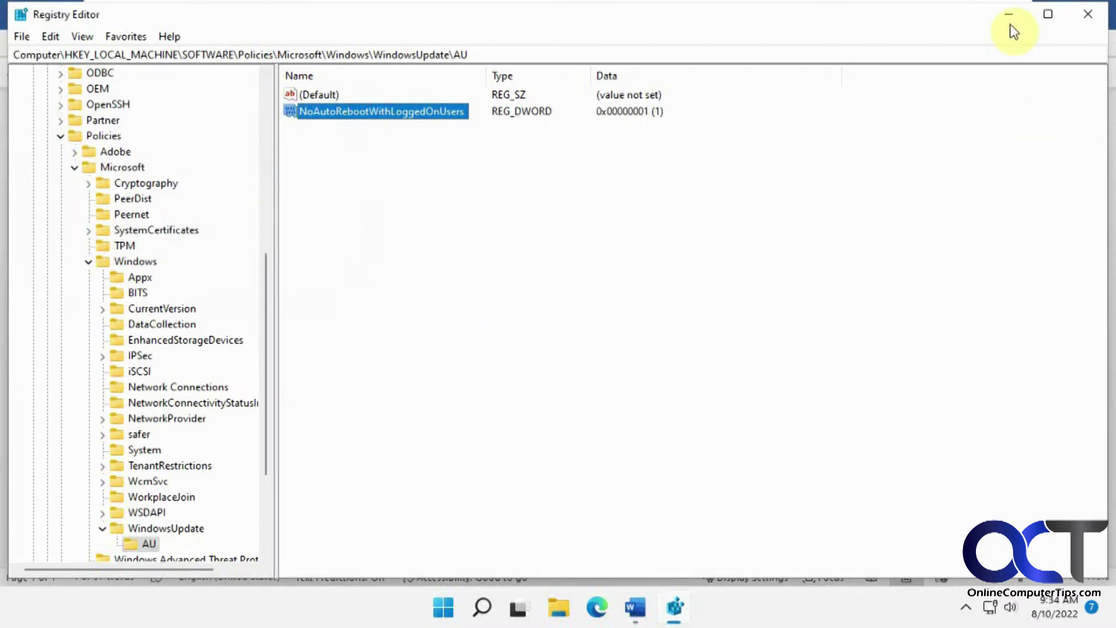
# Minimize Registry Editor and bring up Windows search over the Word instructions
pyautogui.click(1009, 14)
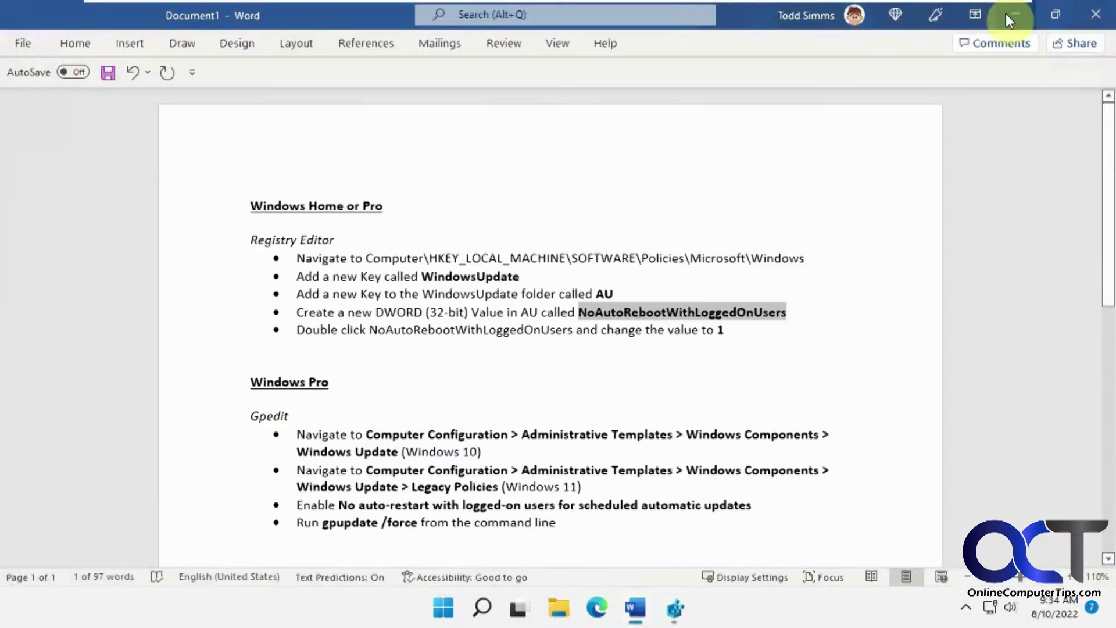
pyautogui.click(772, 351)
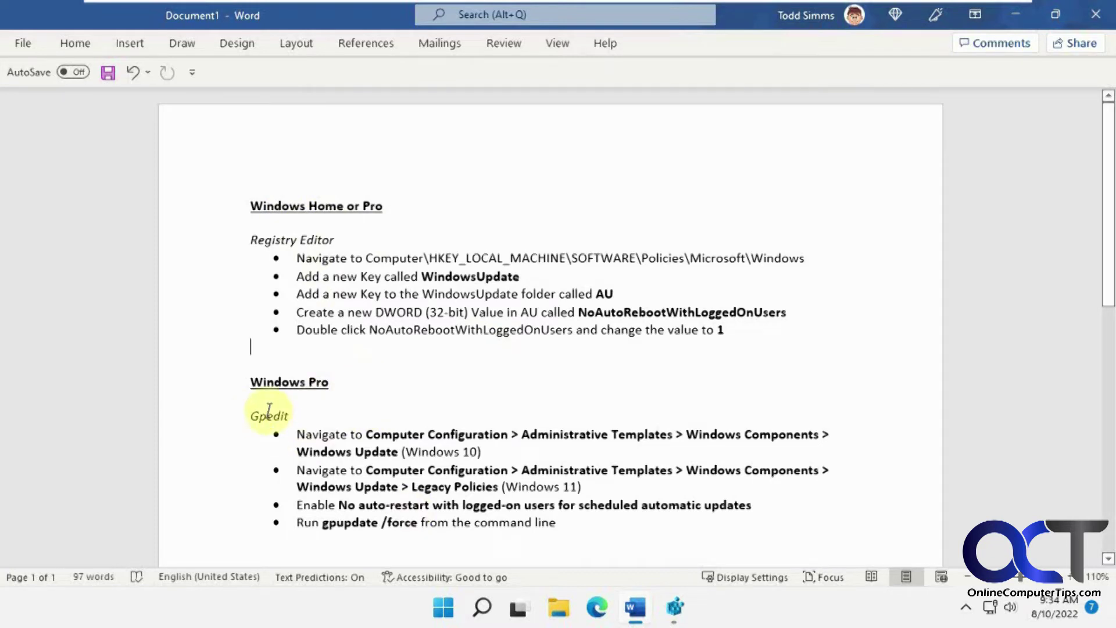
pyautogui.click(483, 607)
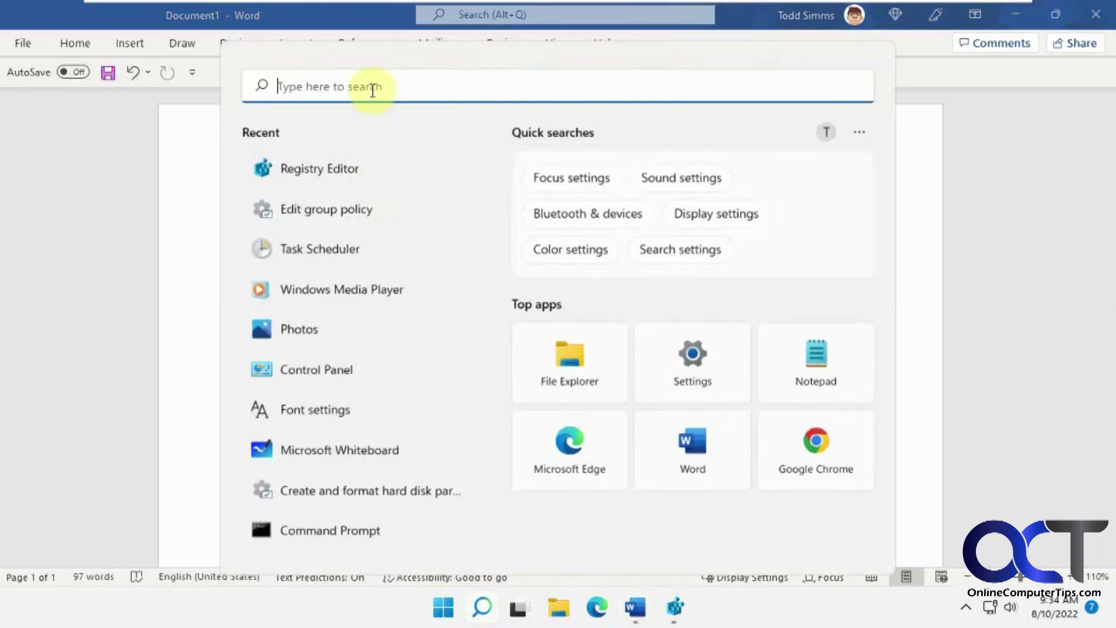
# Launch gpedit and expand Computer Configuration > Administrative Templates > Windows Components
pyautogui.write('gpedit')
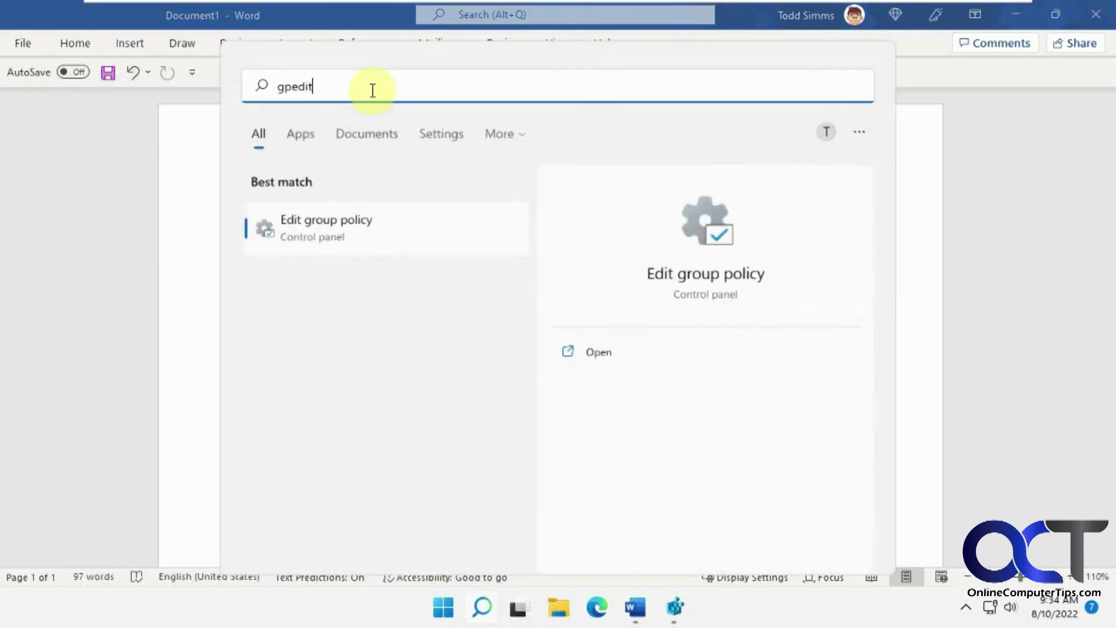
pyautogui.press('Return')
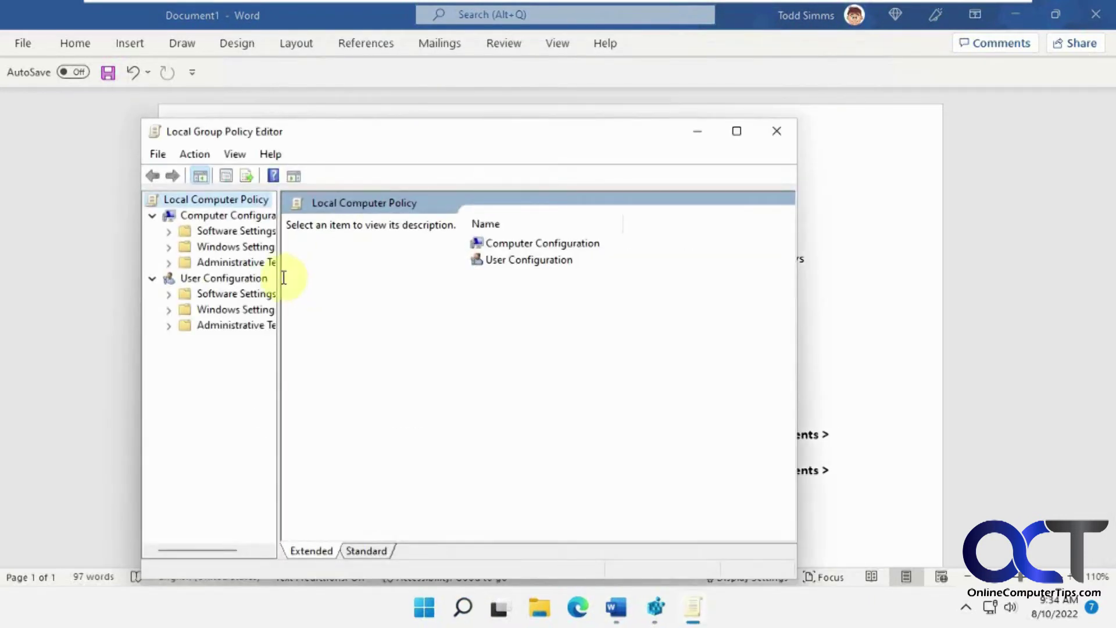
pyautogui.moveTo(279, 275); pyautogui.dragTo(348, 272)
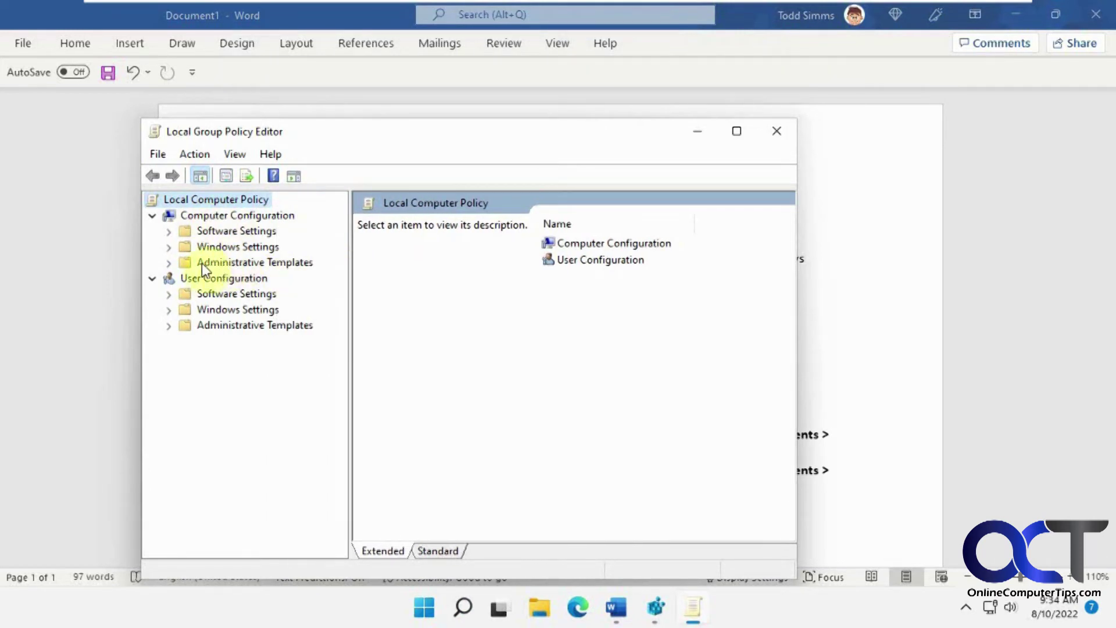
pyautogui.click(168, 262)
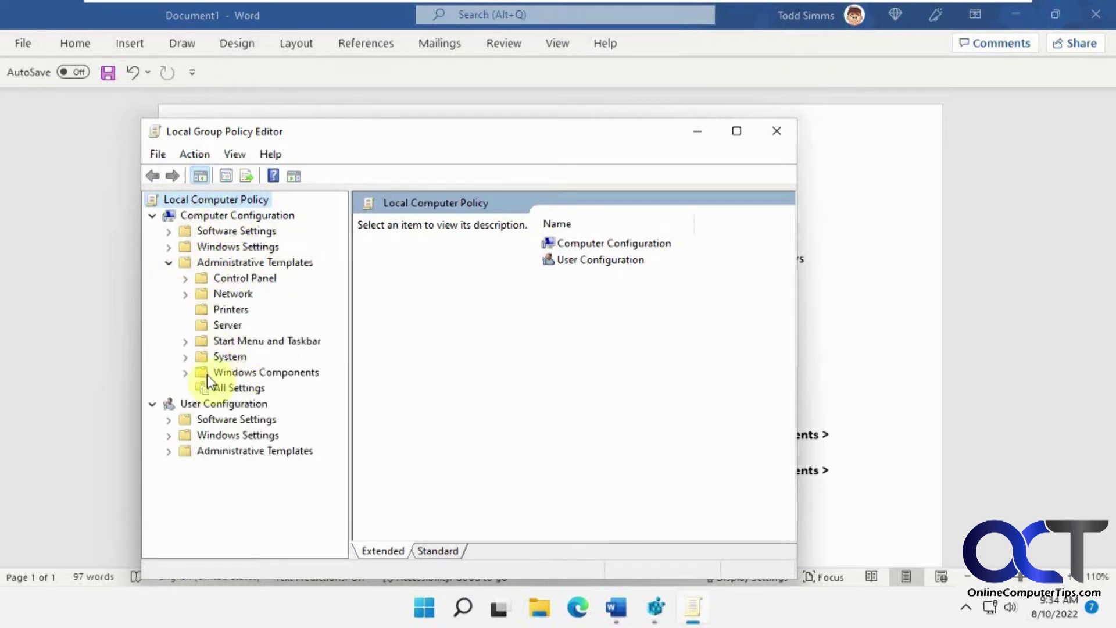
pyautogui.click(186, 373)
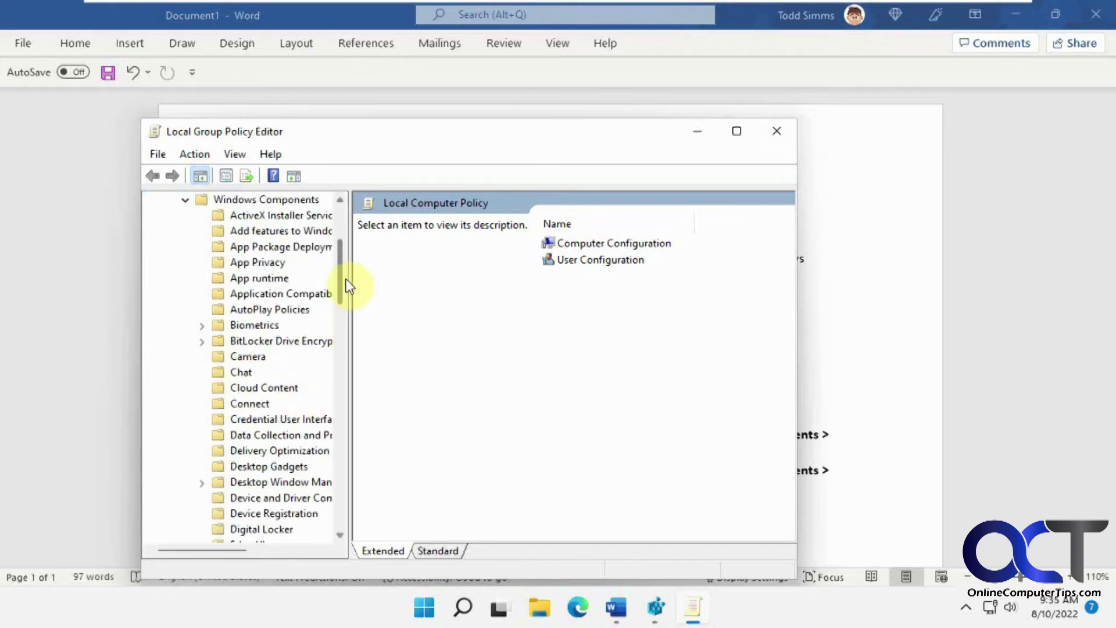
pyautogui.moveTo(343, 281); pyautogui.dragTo(336, 496)
# Expand Windows Update and select its Legacy Policies folder
pyautogui.click(298, 515)
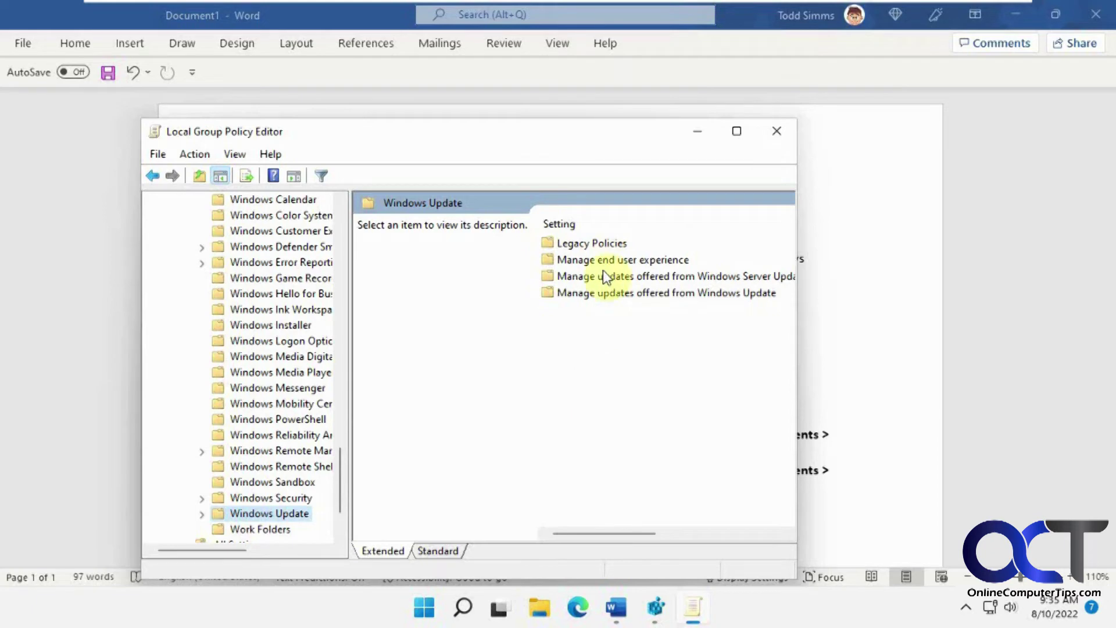
pyautogui.click(436, 551)
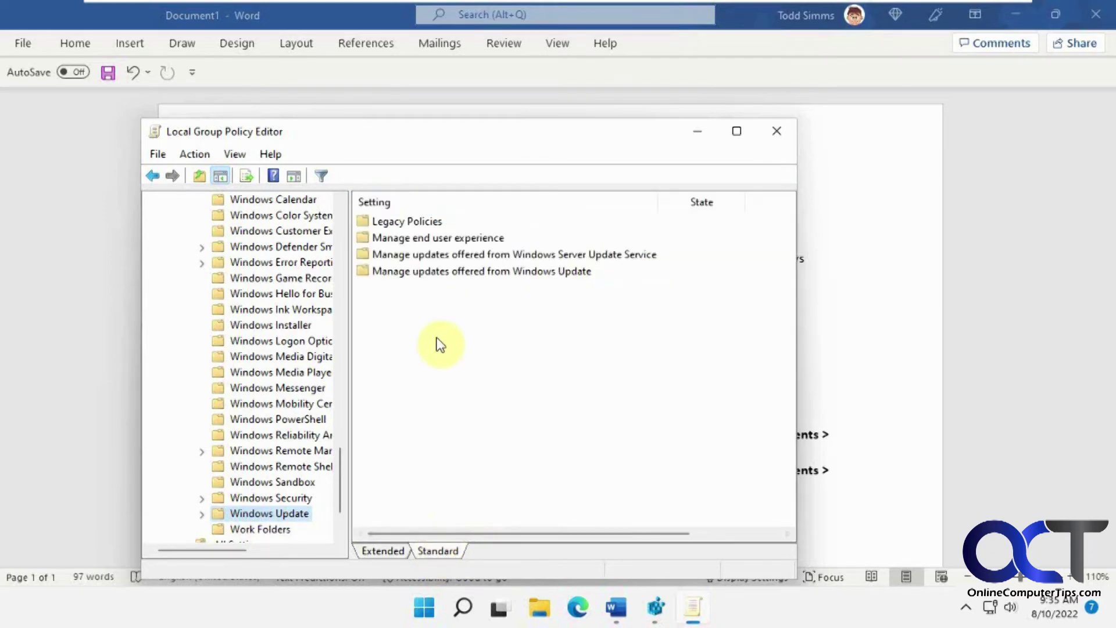
pyautogui.click(200, 514)
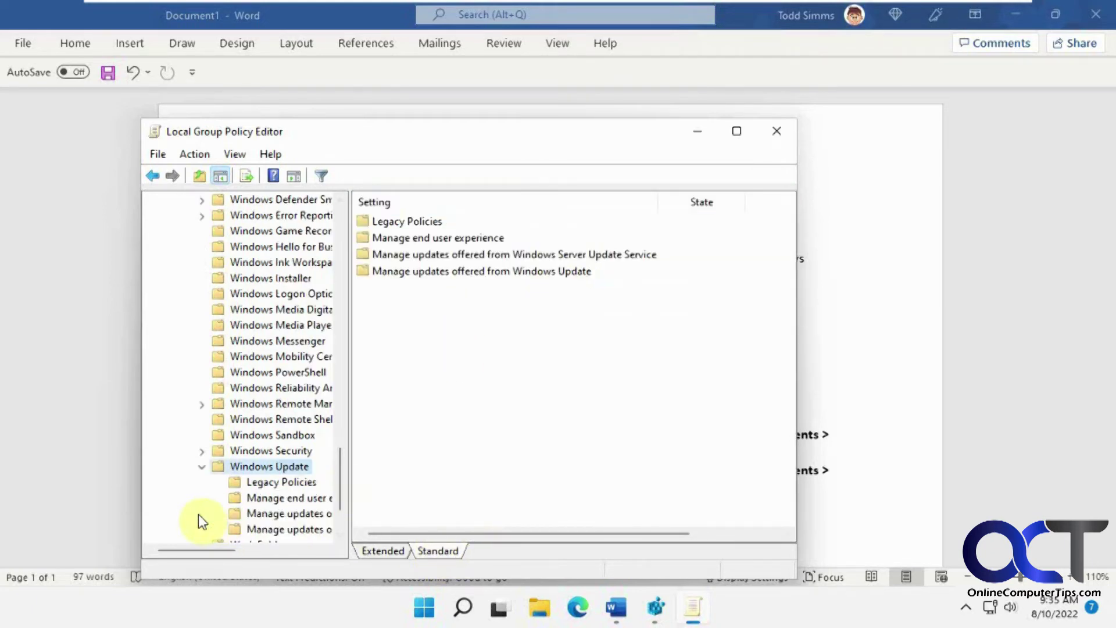
pyautogui.click(279, 483)
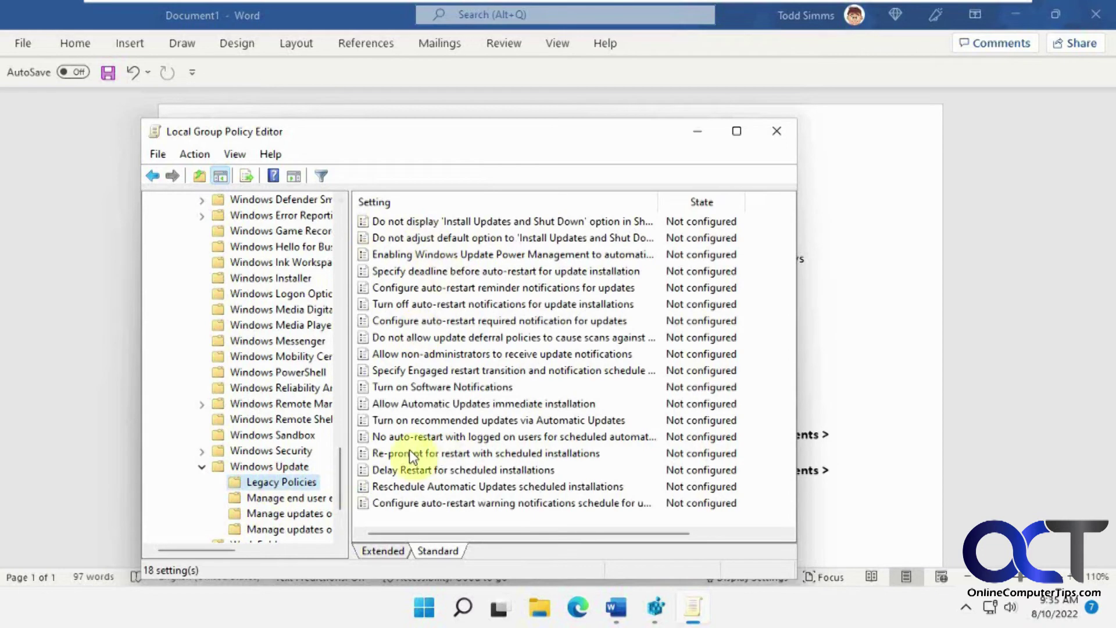
pyautogui.click(295, 466)
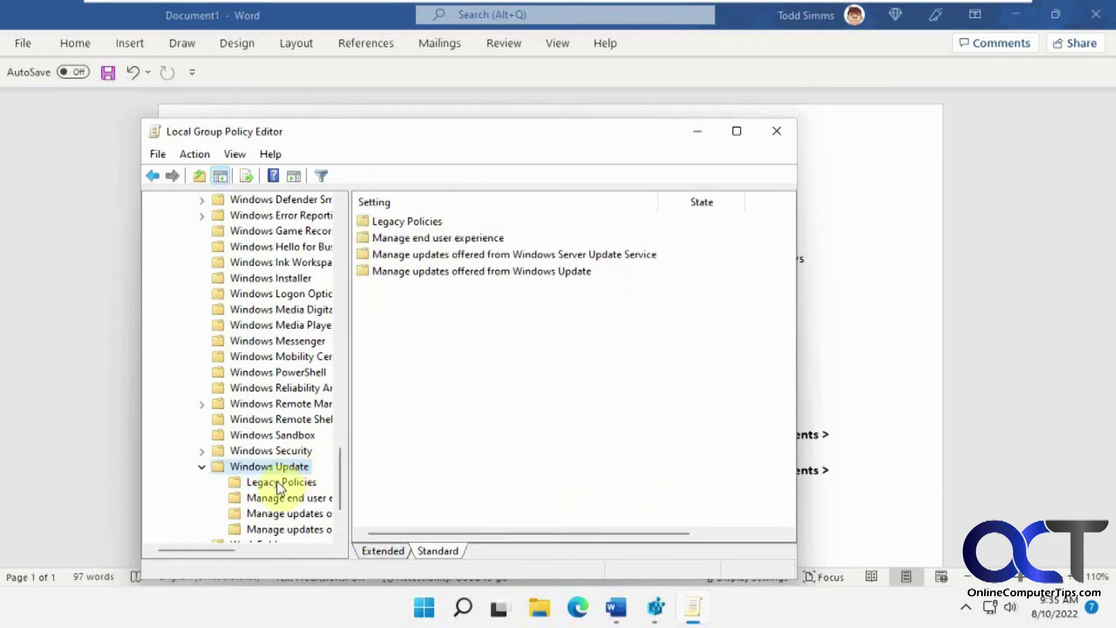
pyautogui.click(277, 482)
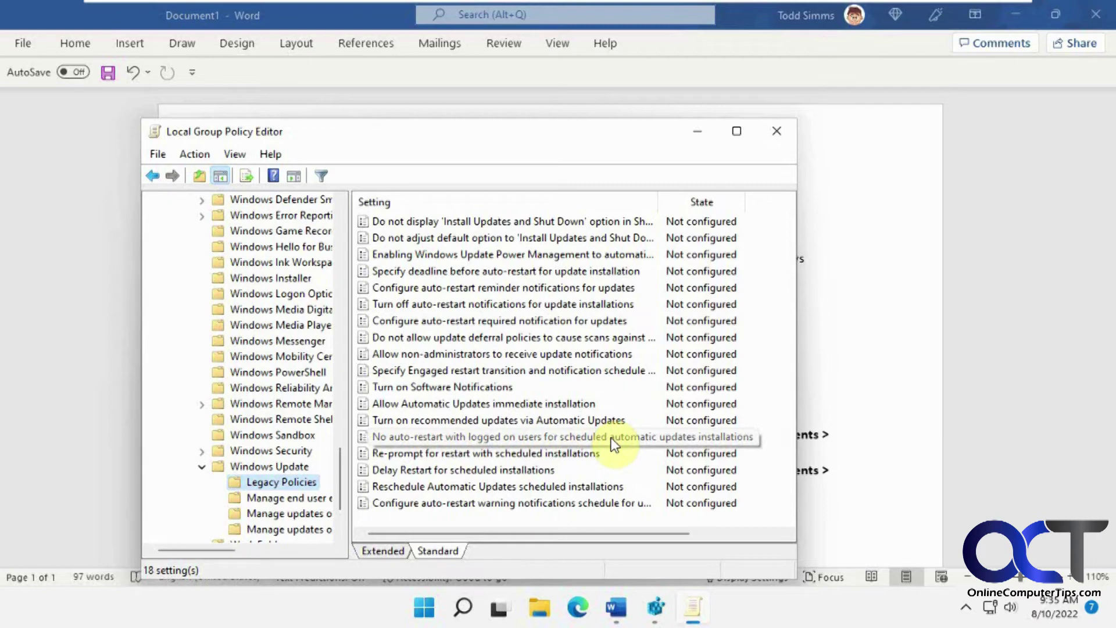
# Set 'No auto-restart with logged on users for scheduled automatic updates installations' to Enabled and apply
pyautogui.doubleClick(559, 436)
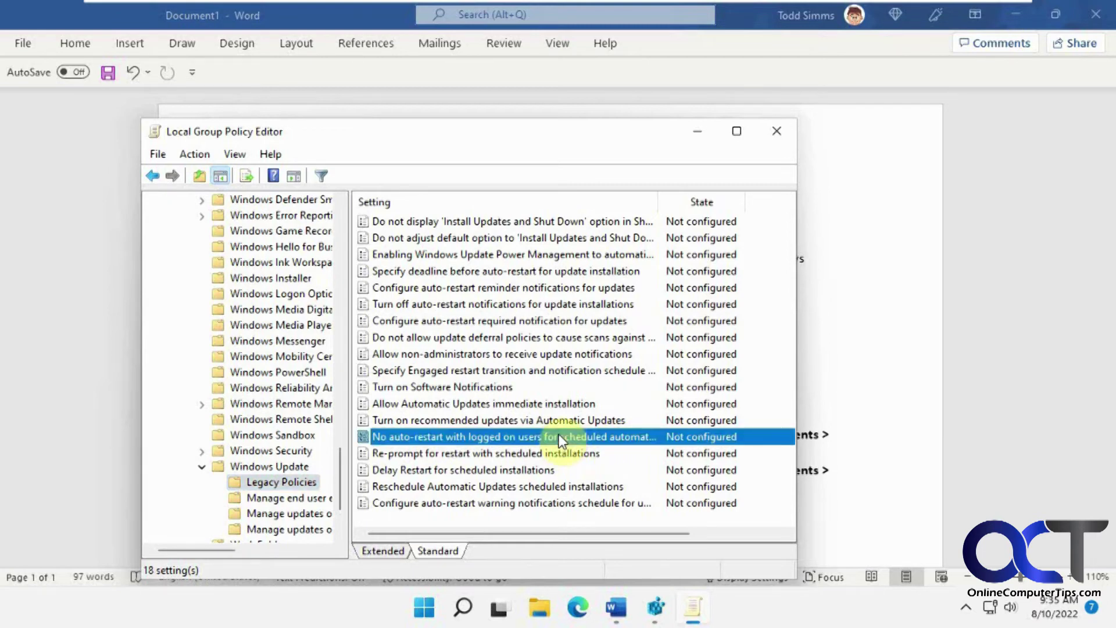
pyautogui.click(170, 197)
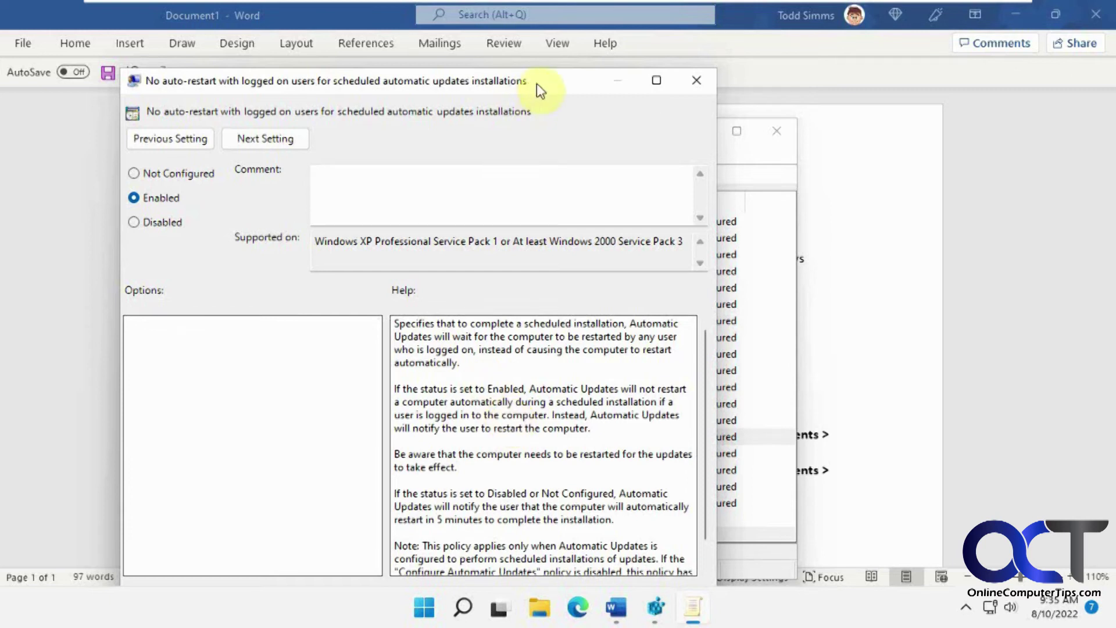
pyautogui.moveTo(553, 80); pyautogui.dragTo(559, 52)
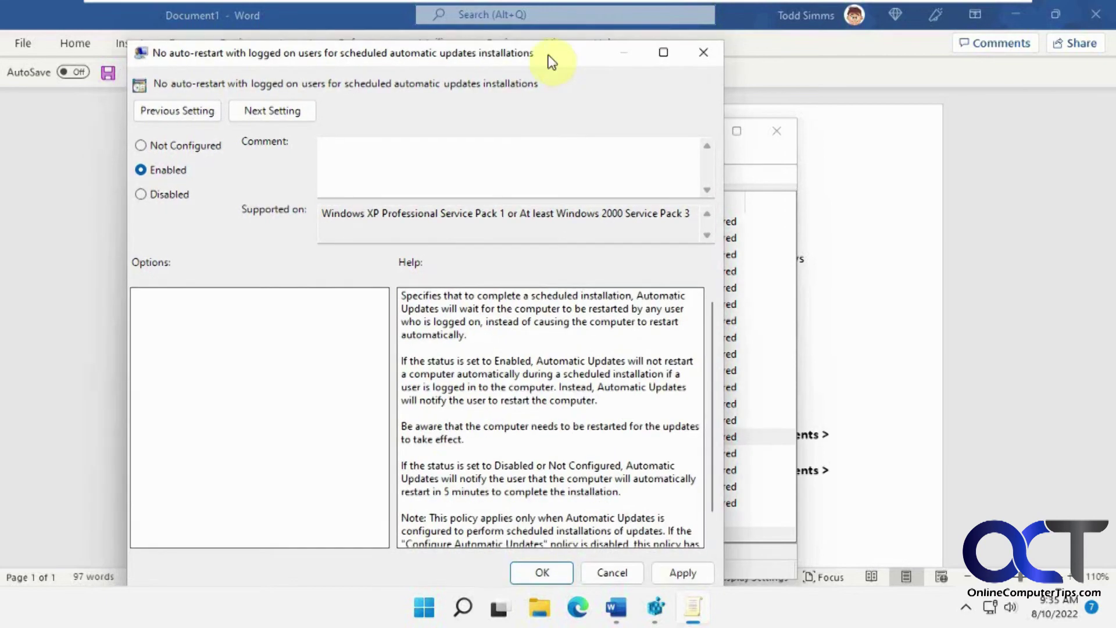
pyautogui.click(668, 573)
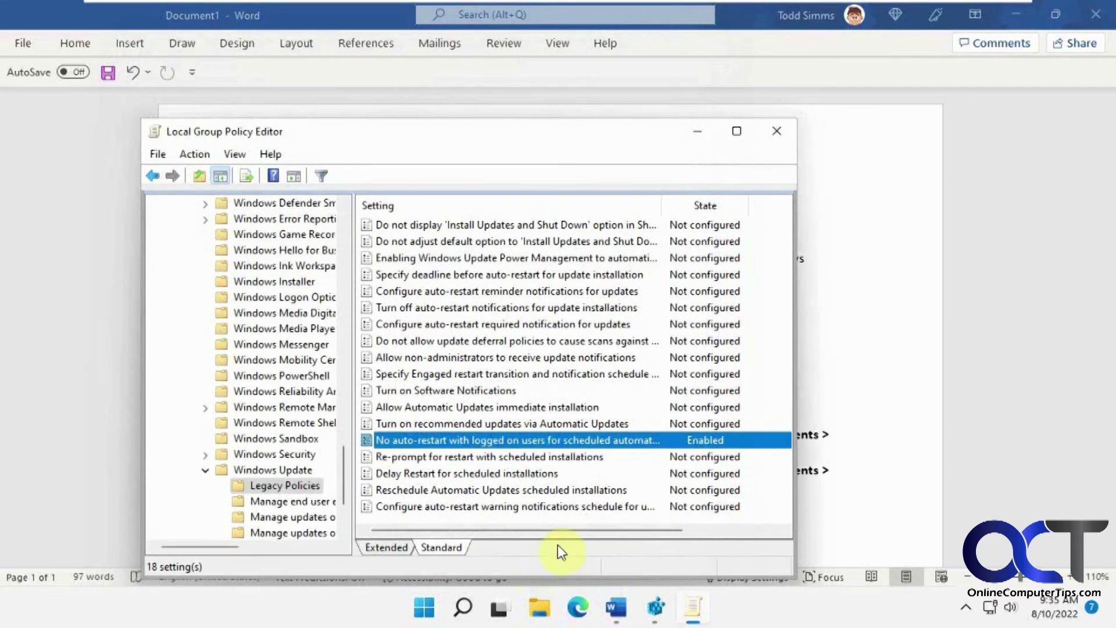
# Copy the gpupdate /force command from the Word instructions
pyautogui.click(915, 410)
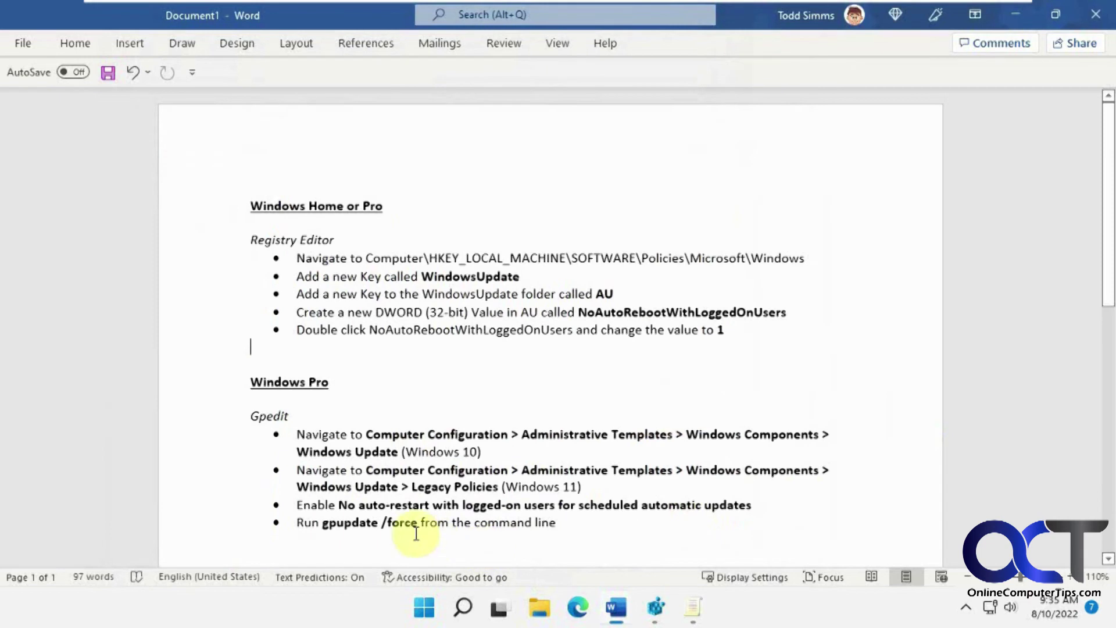
pyautogui.moveTo(419, 522); pyautogui.dragTo(337, 521)
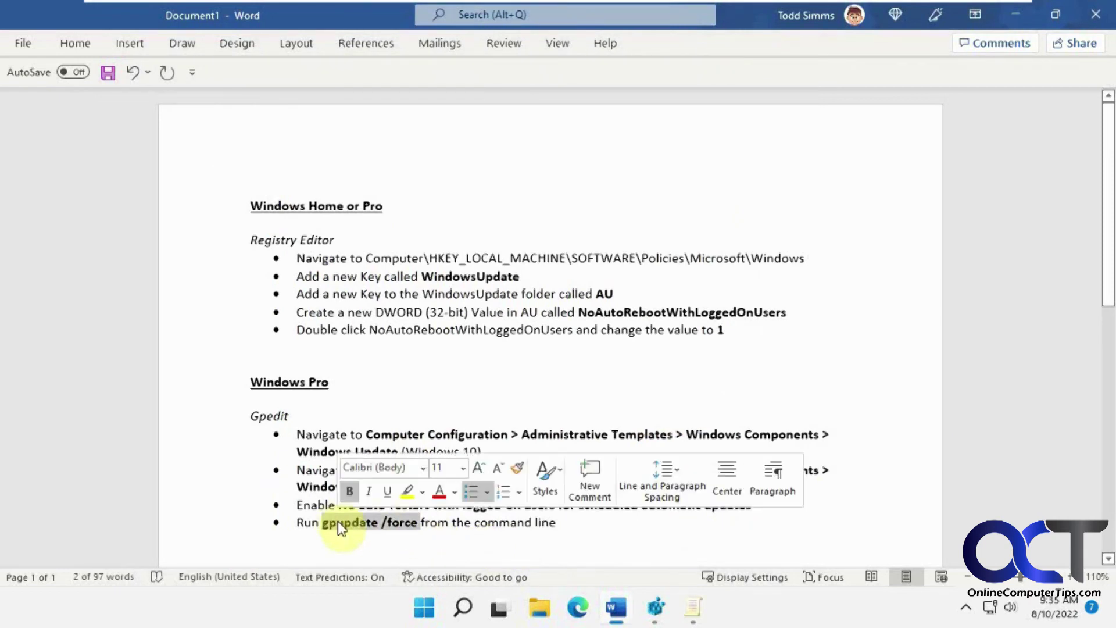
pyautogui.rightClick(337, 521)
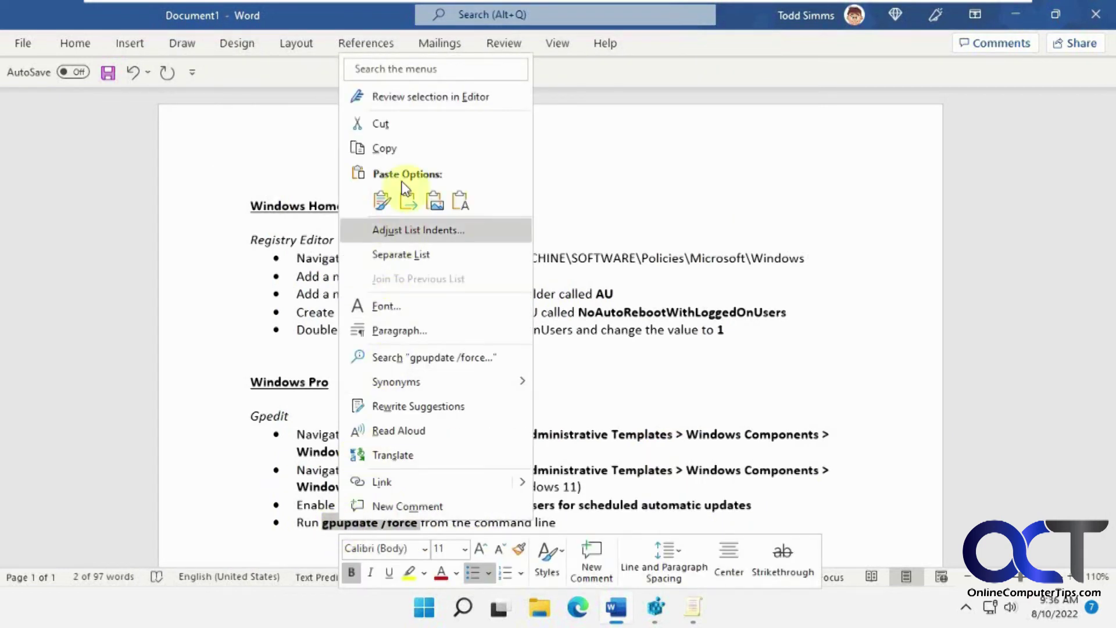
pyautogui.click(389, 150)
# Run gpupdate /force in an administrator Command Prompt
pyautogui.click(464, 611)
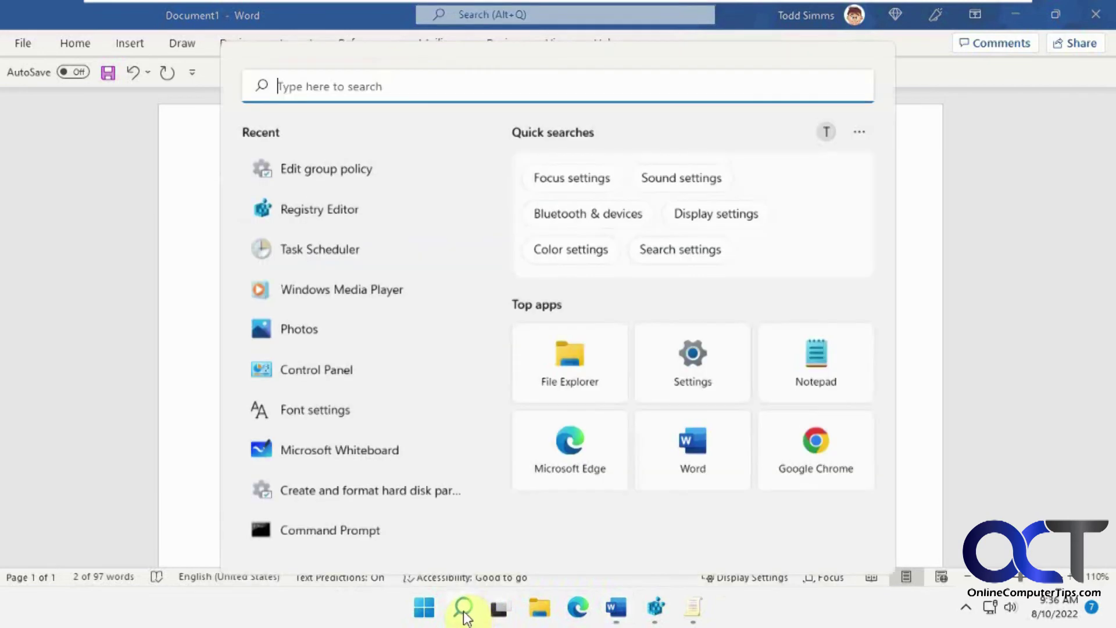
pyautogui.rightClick(357, 531)
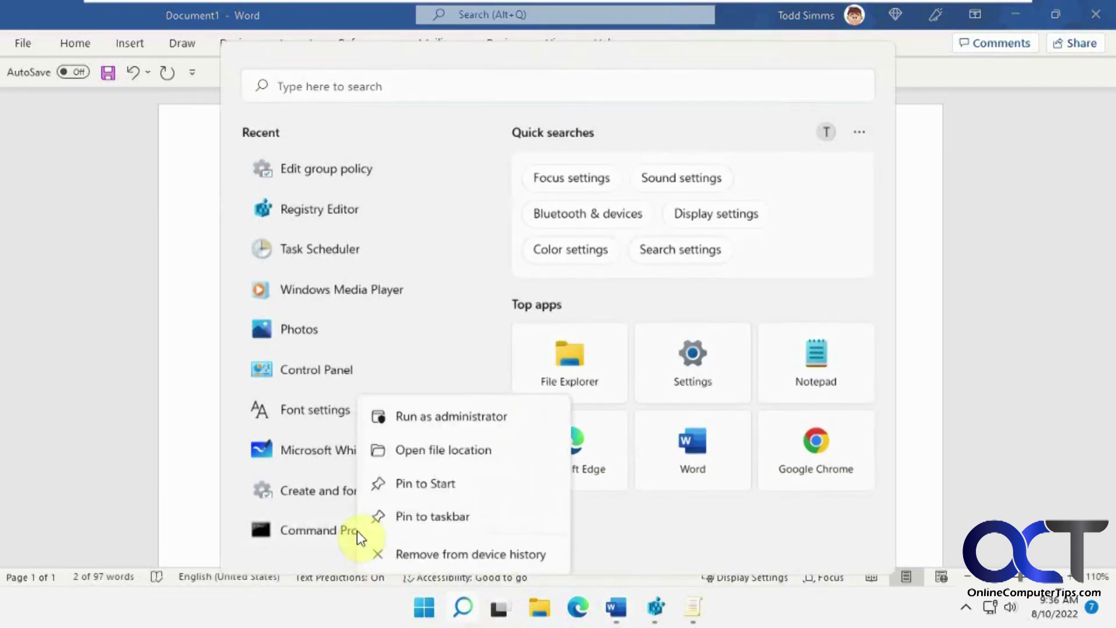
pyautogui.click(437, 427)
pyautogui.click(439, 437)
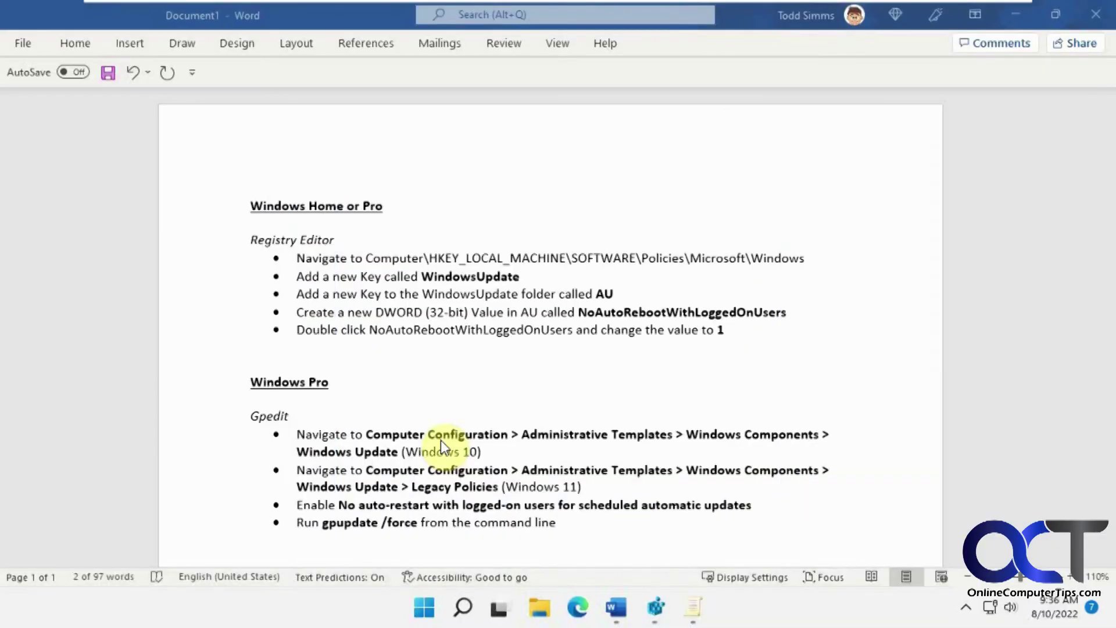
pyautogui.write('gpupdate /force')
pyautogui.press('Return')
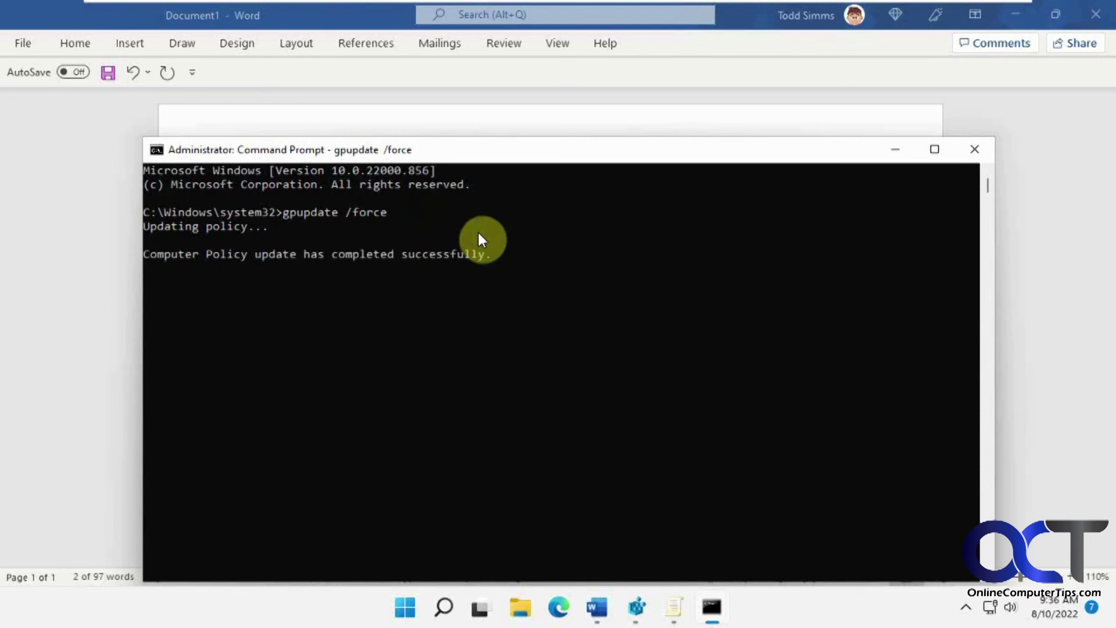
# Bring the Word instructions document back in front of Command Prompt
pyautogui.click(1017, 354)
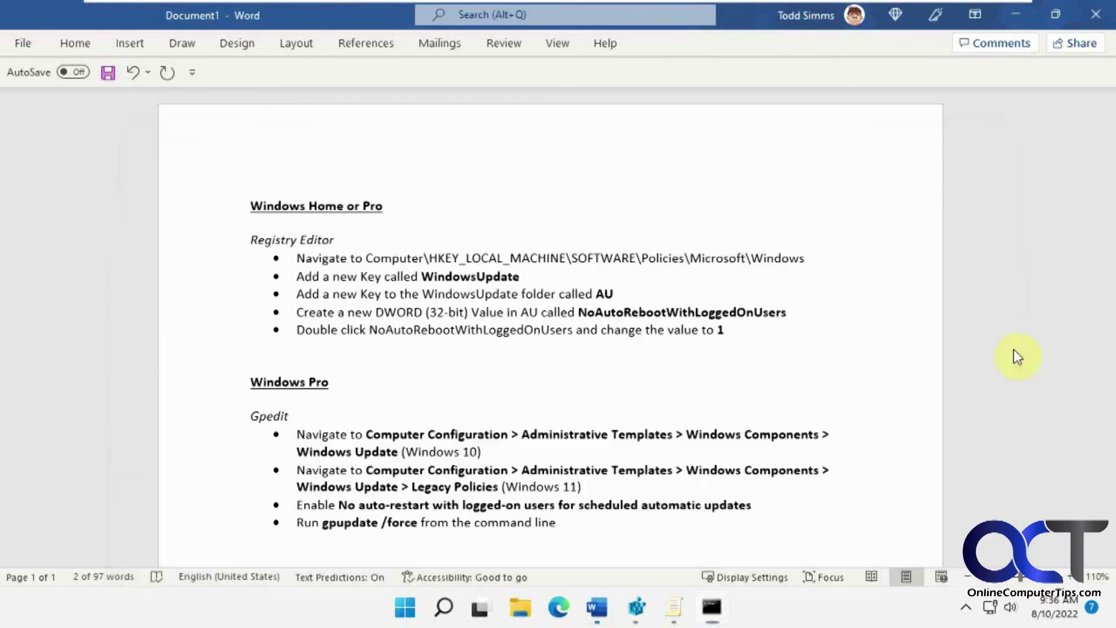